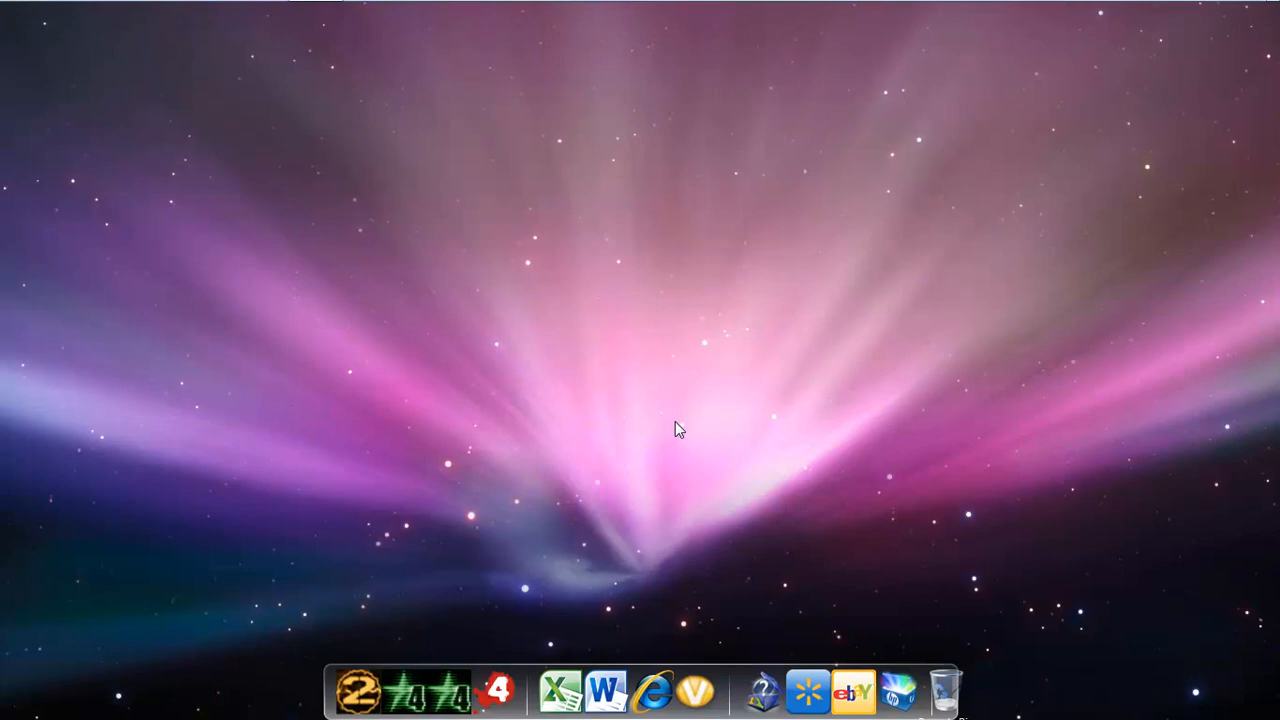
mouse_move(343, 5)
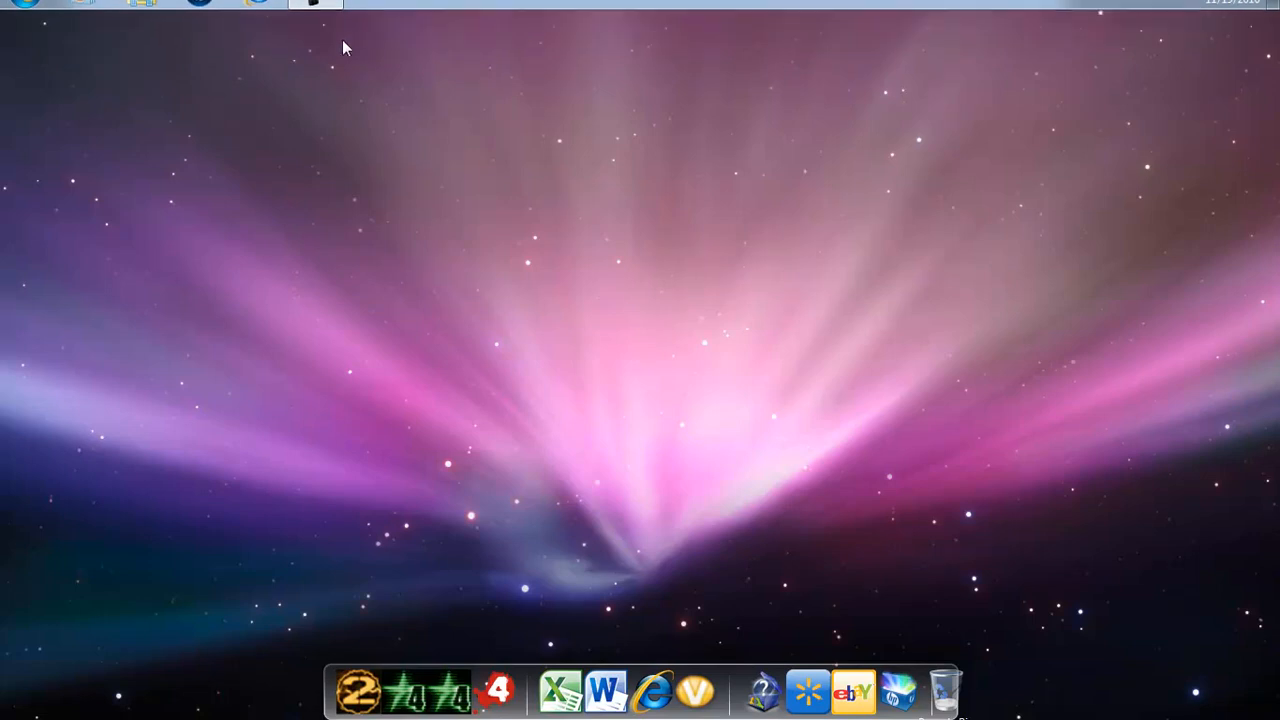
click(316, 18)
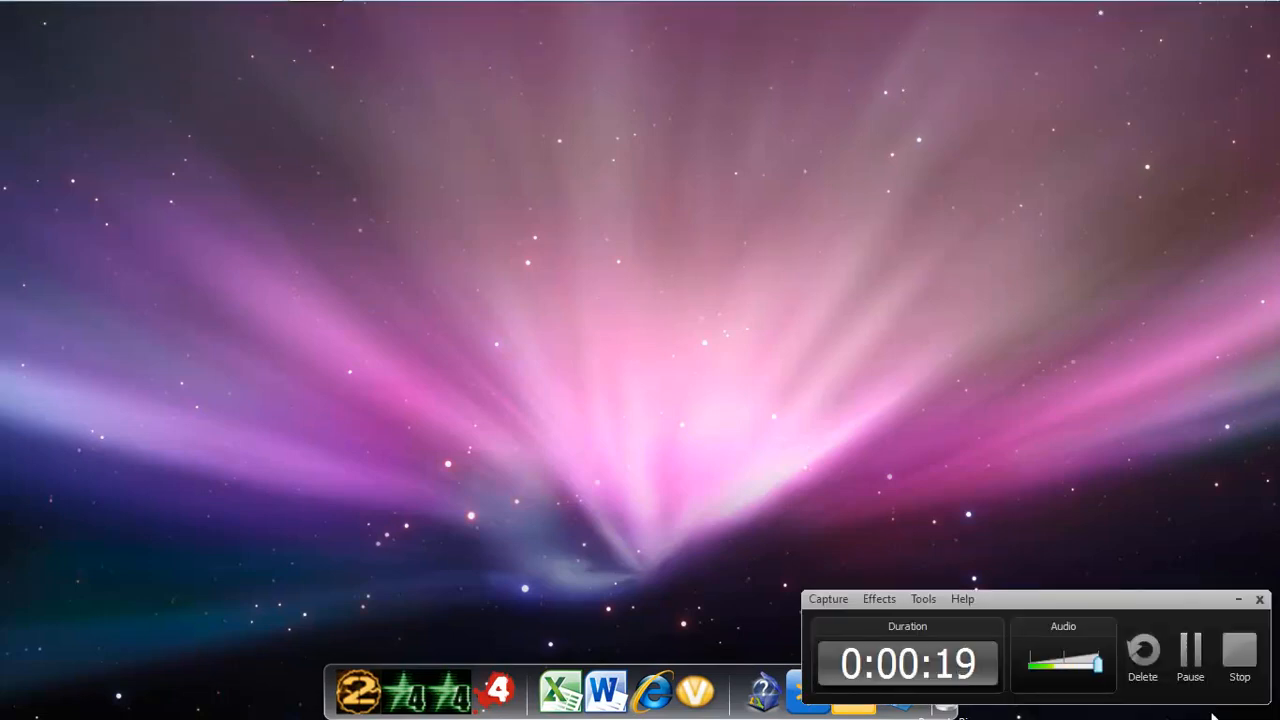
click(1190, 650)
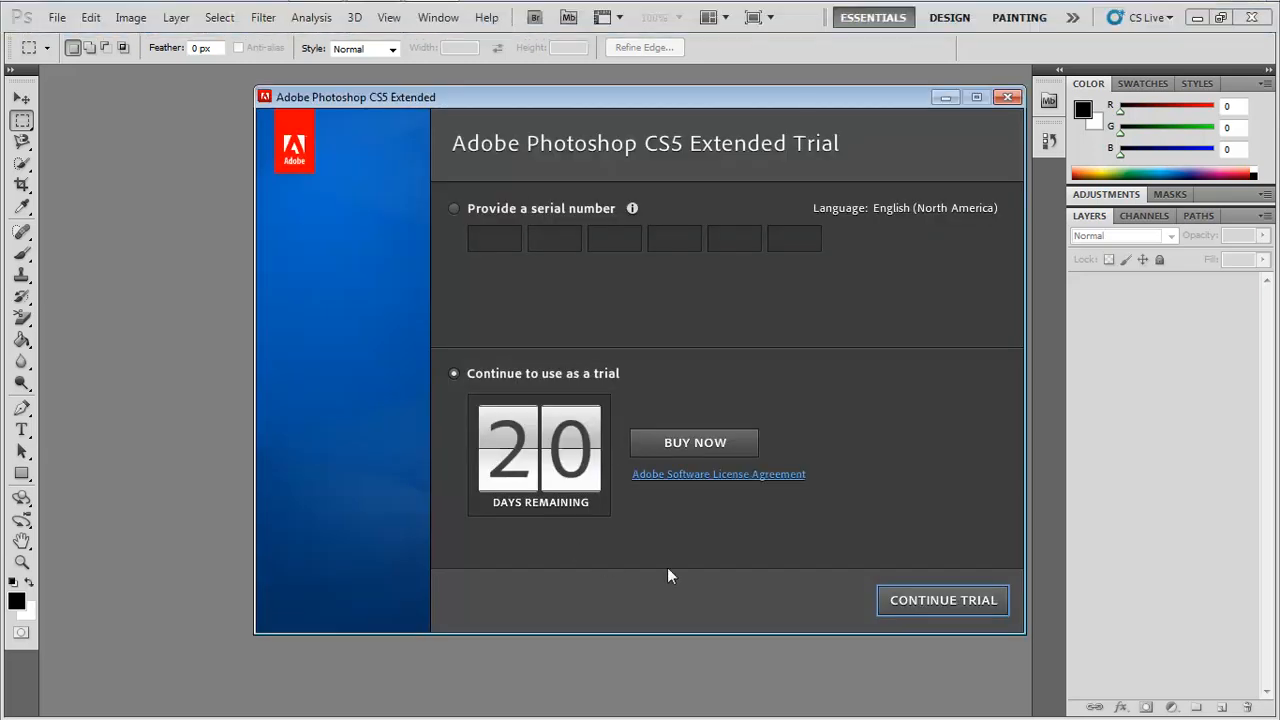
Continue with the trial version and create a new 1280 × 720 pixel document with transparent background contents
click(888, 598)
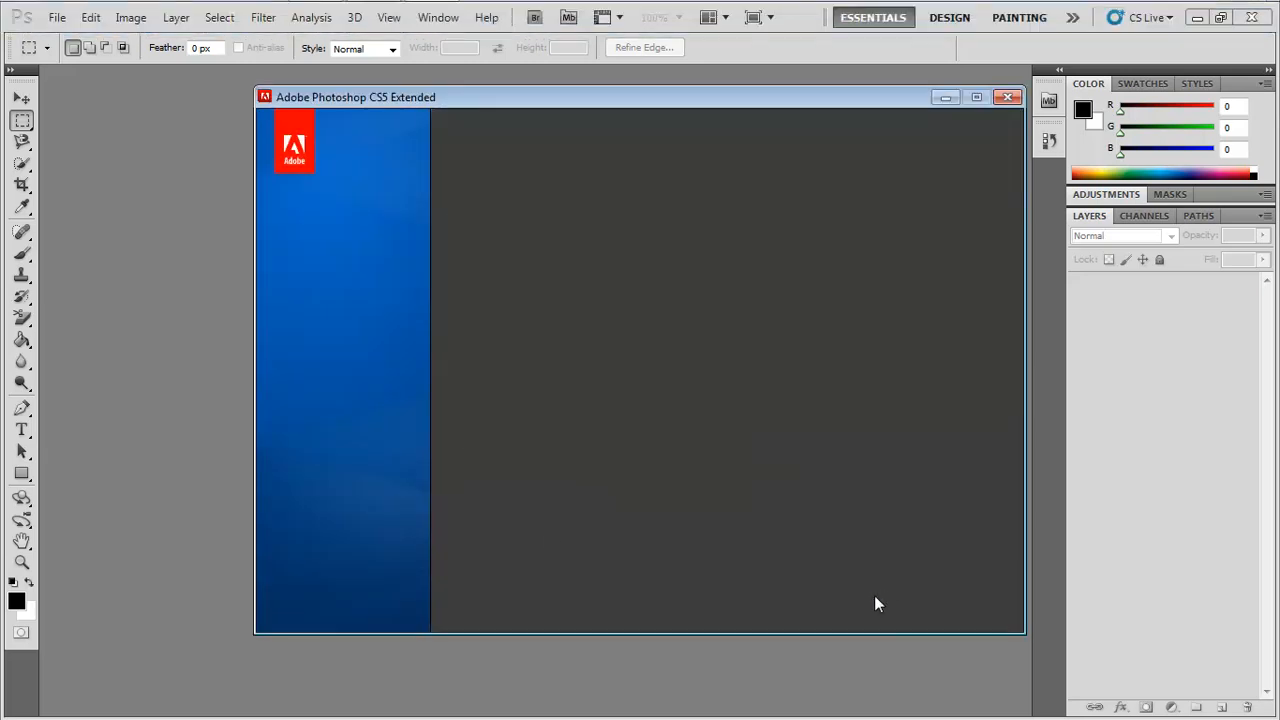
click(510, 600)
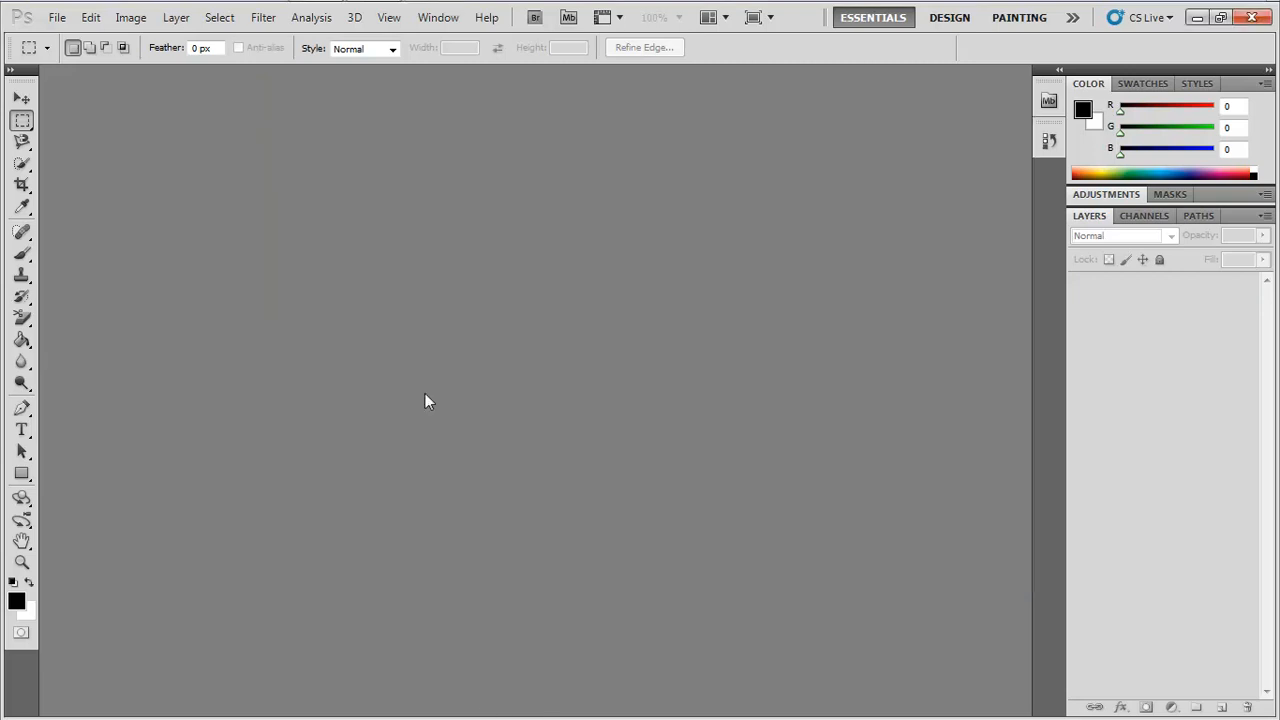
click(57, 17)
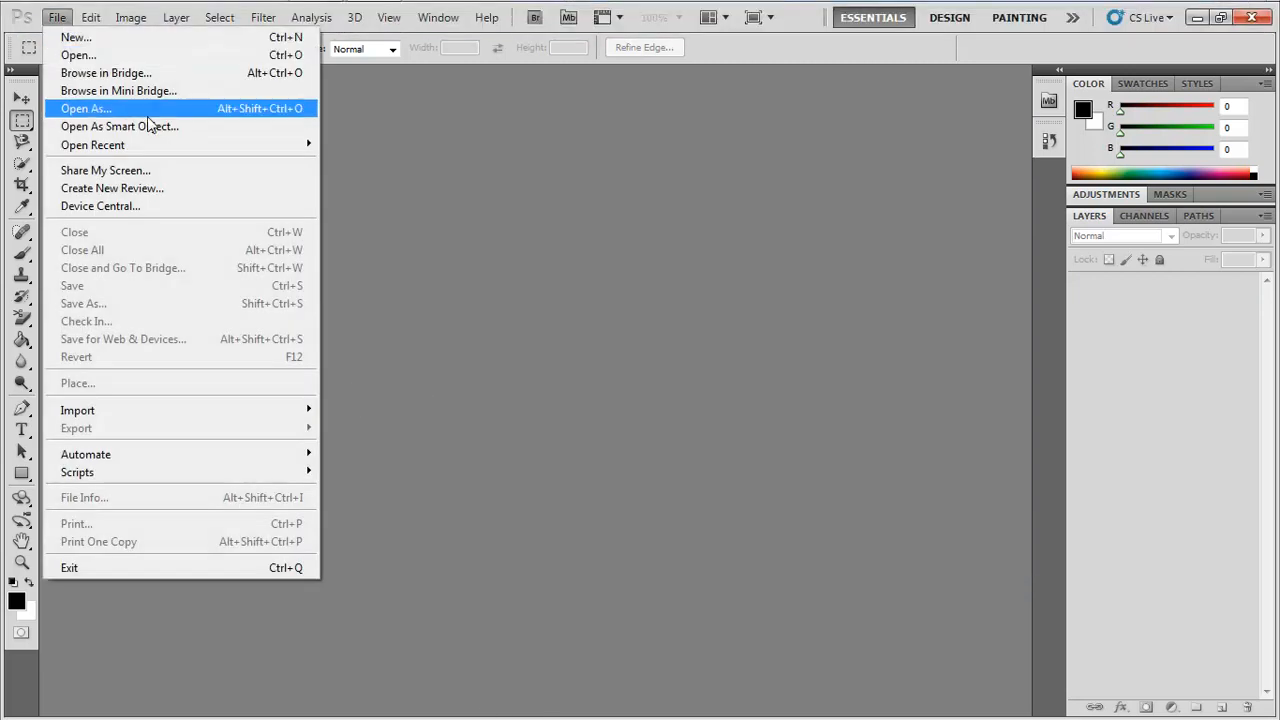
key(ctrl+n)
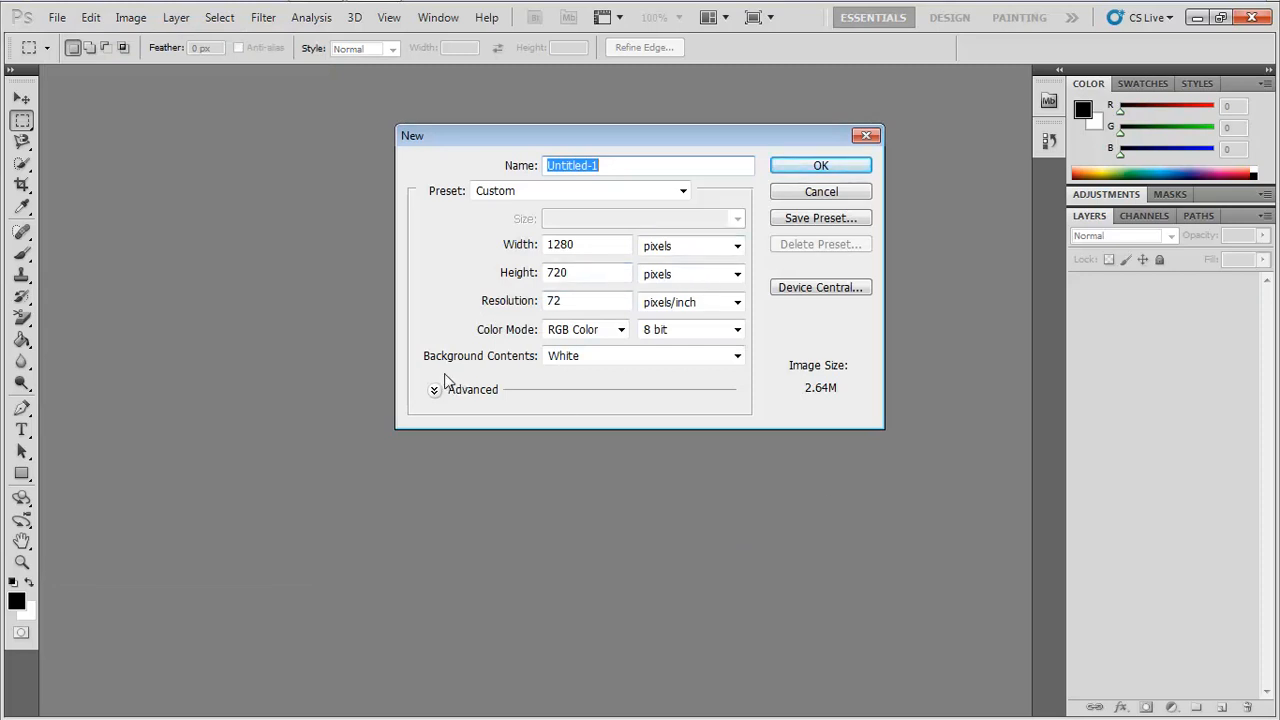
click(560, 354)
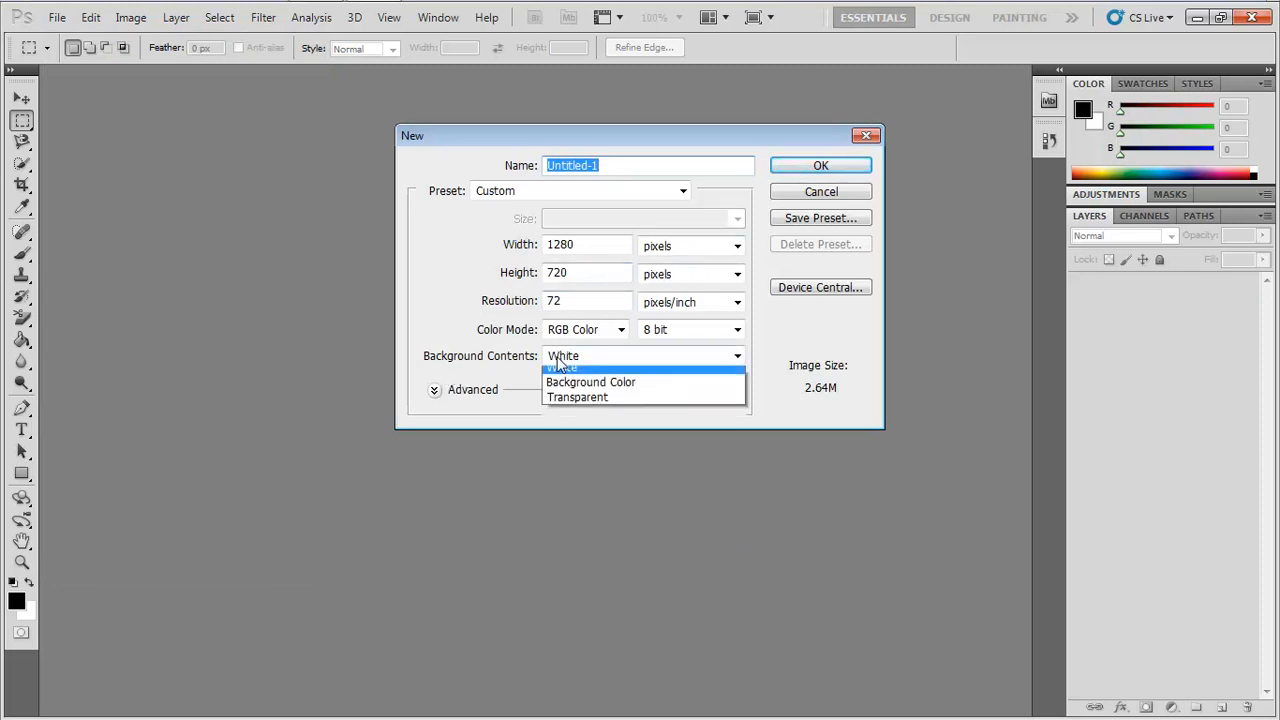
click(584, 391)
click(590, 356)
click(590, 404)
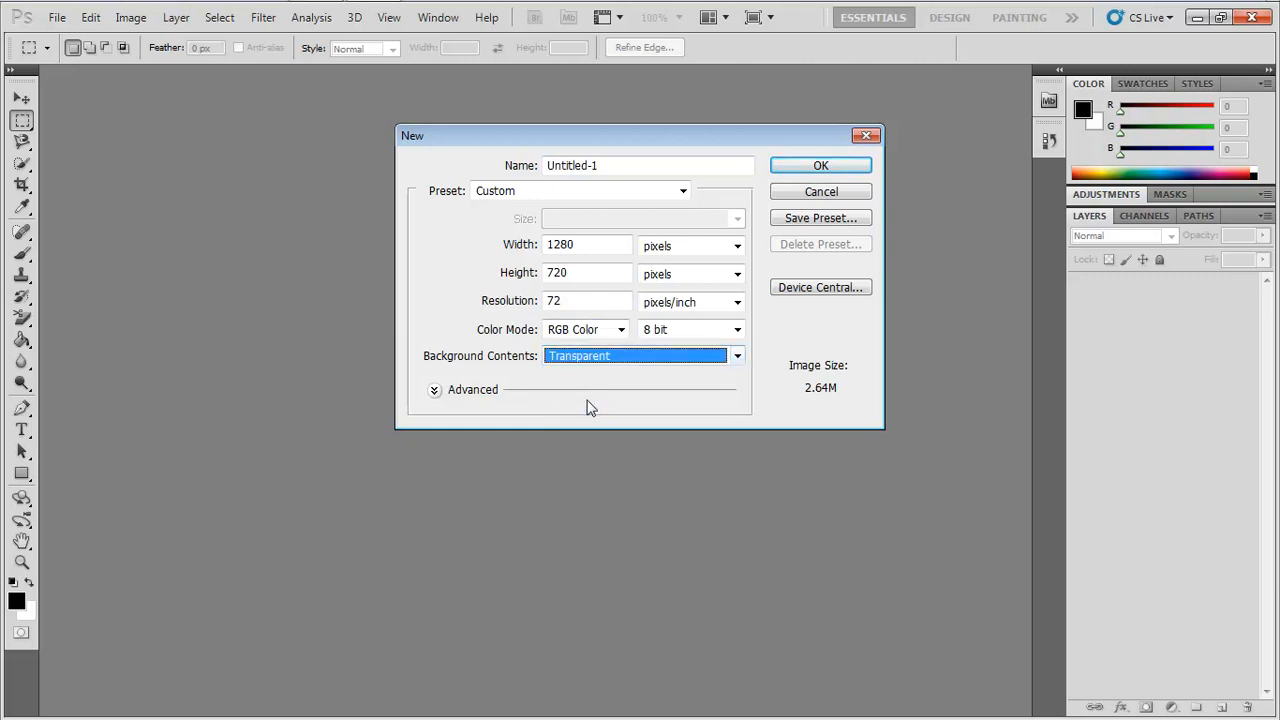
click(838, 166)
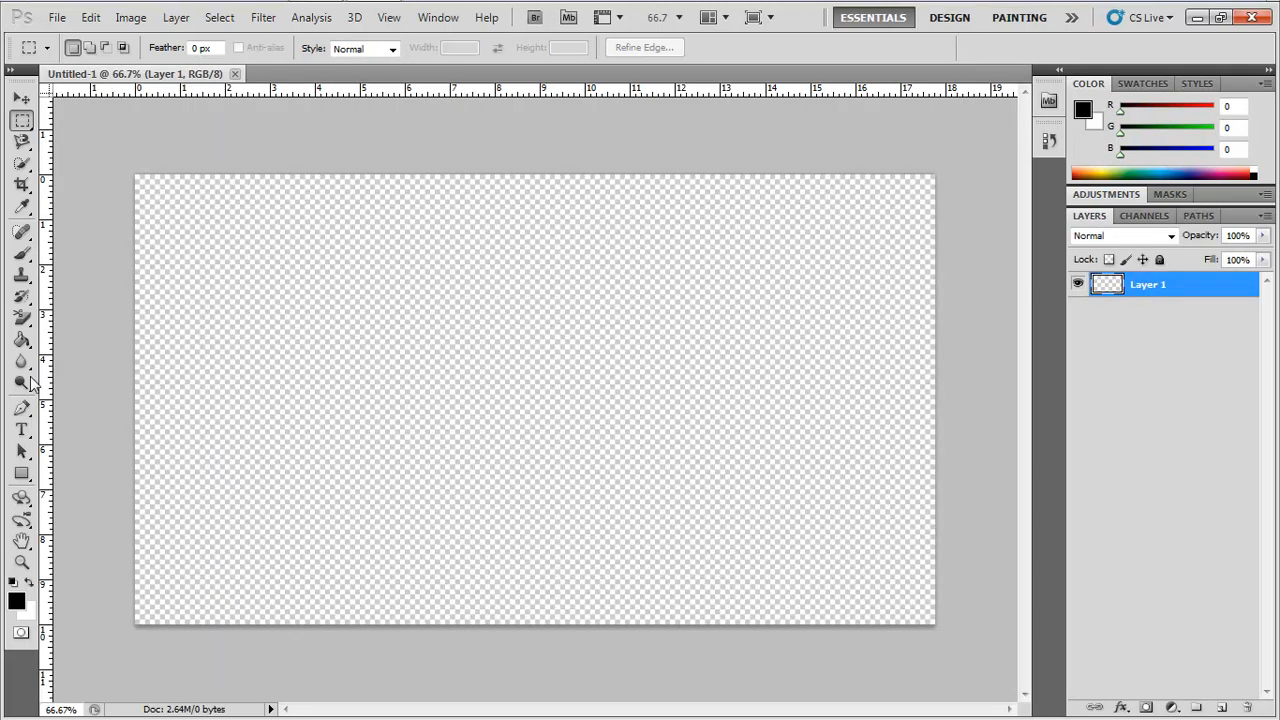
Start a horizontal text line left of the canvas centre with the Type tool and set its font to AR JULIAN
click(21, 430)
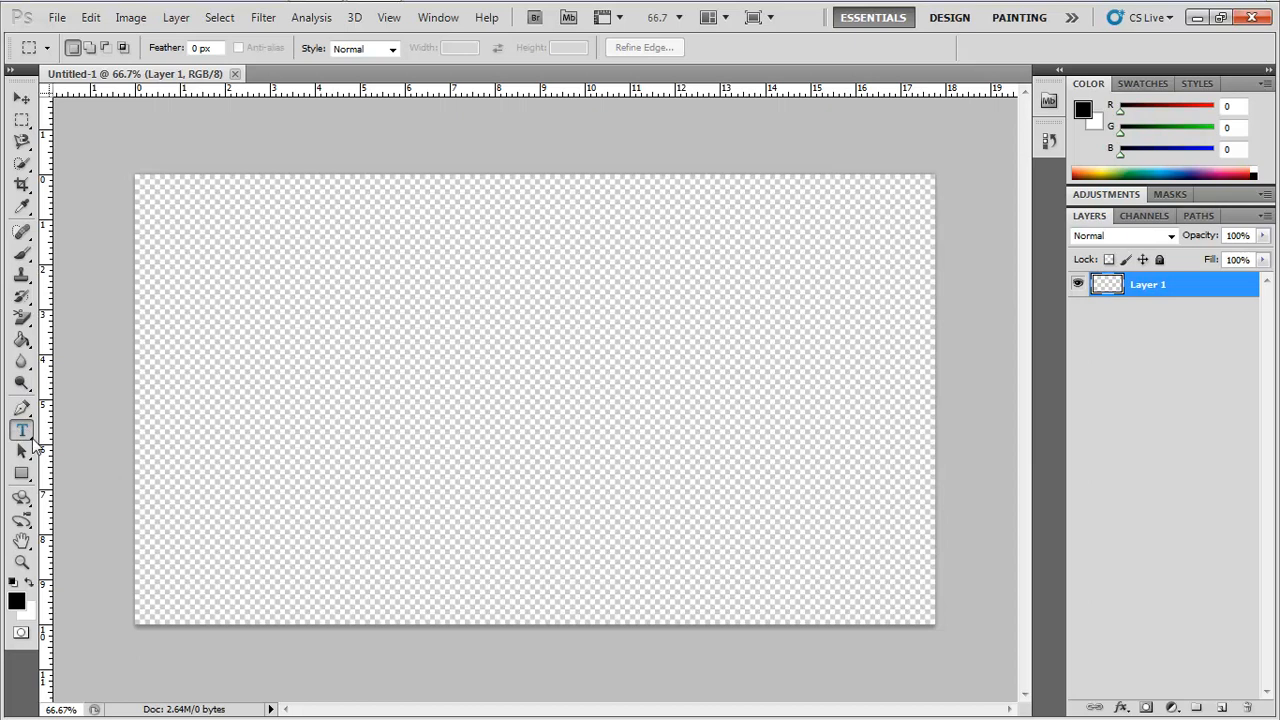
click(30, 438)
click(25, 437)
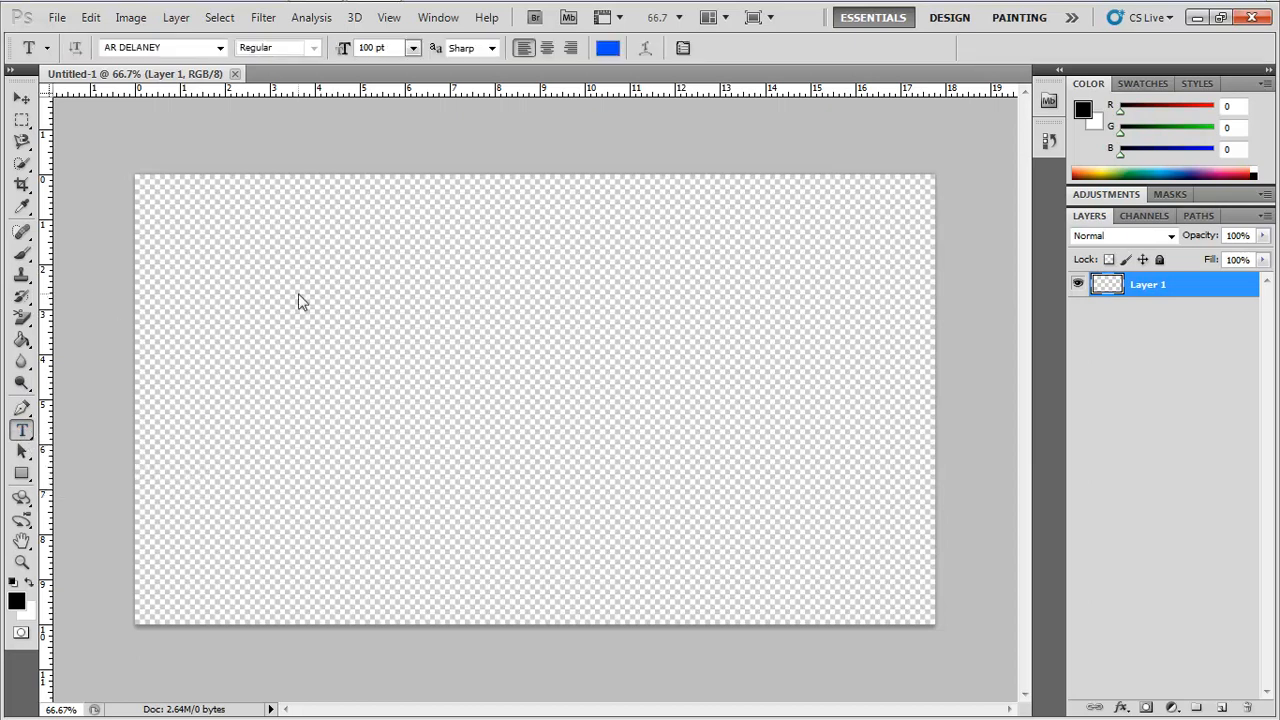
click(377, 388)
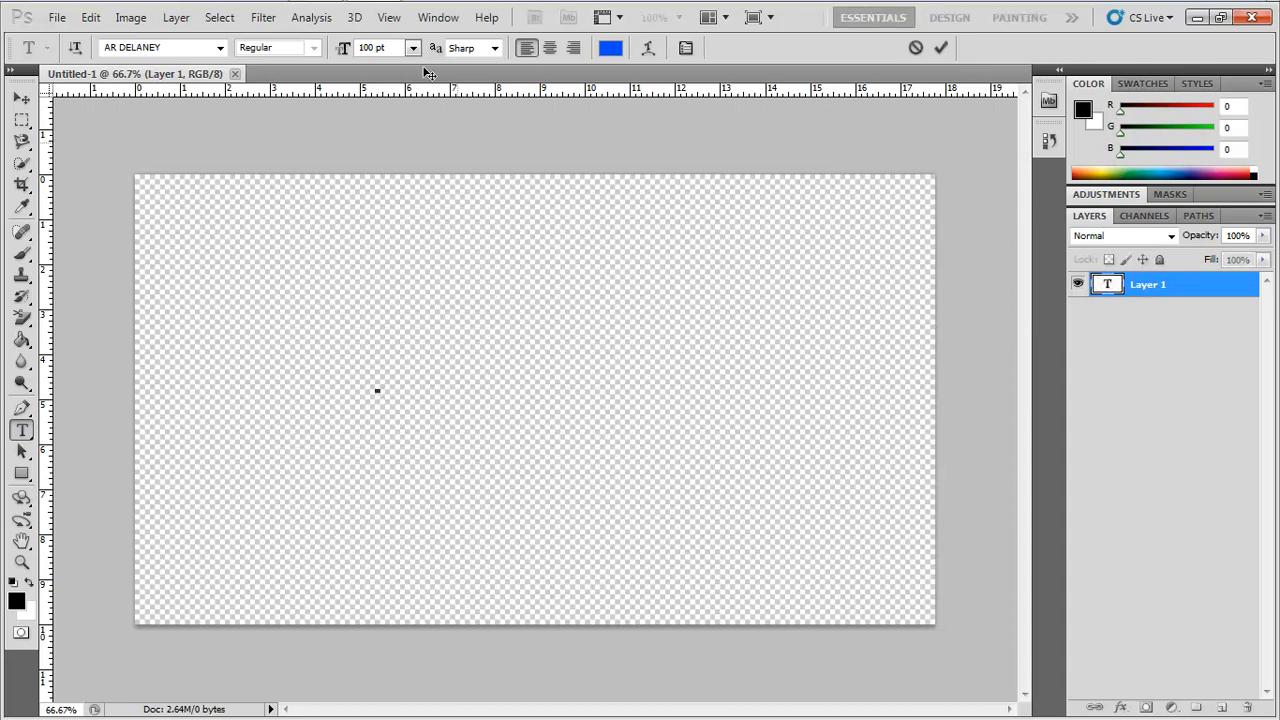
click(221, 48)
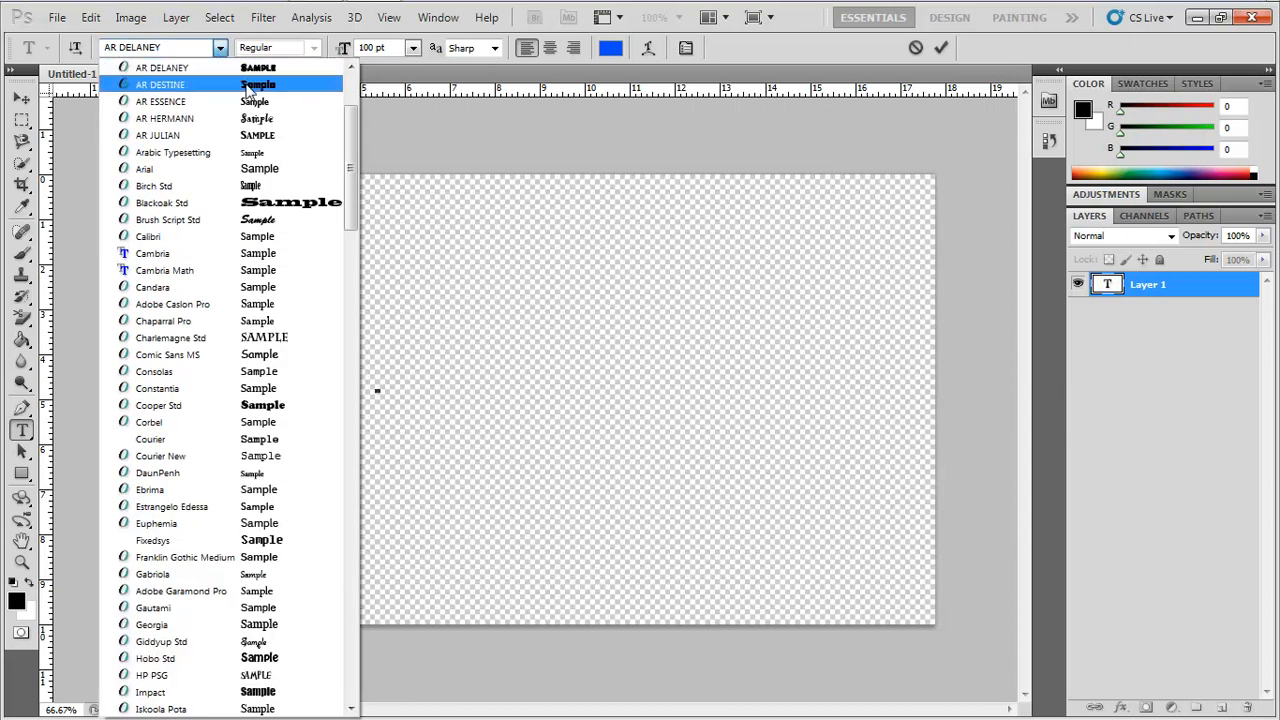
click(288, 140)
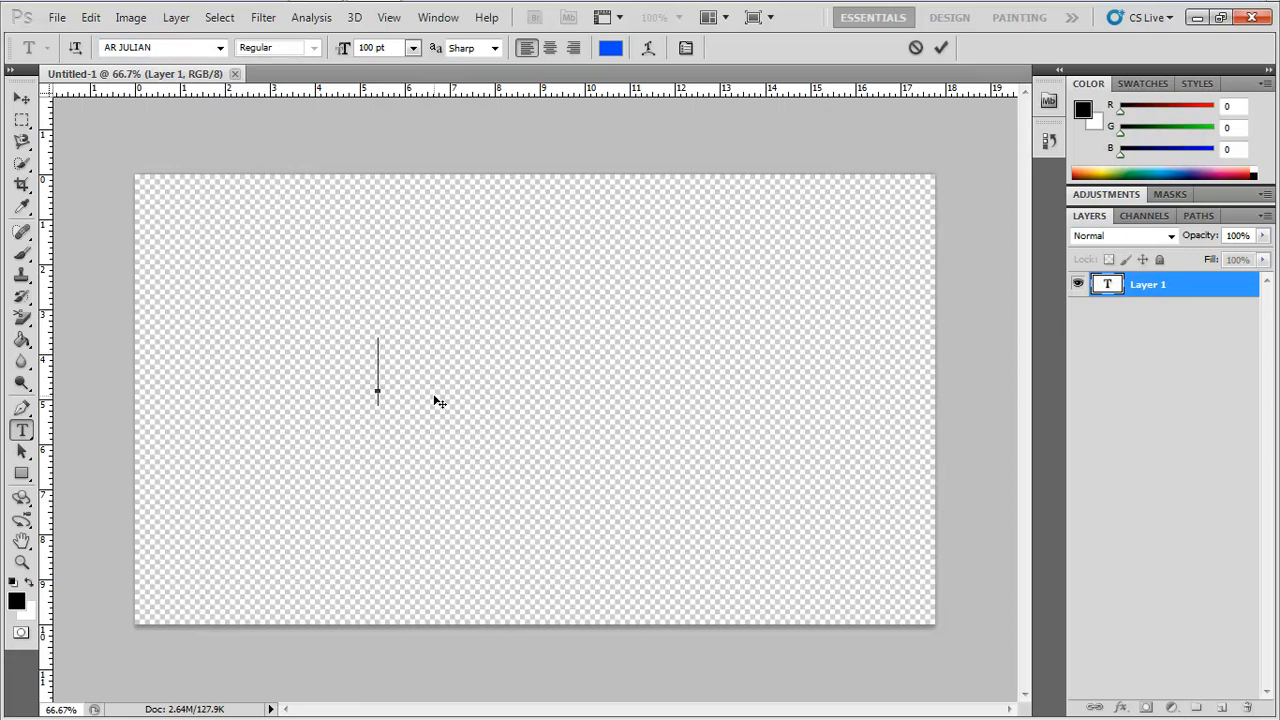
Enter the text "Tiger Tuts" on the canvas and commit it
text(T)
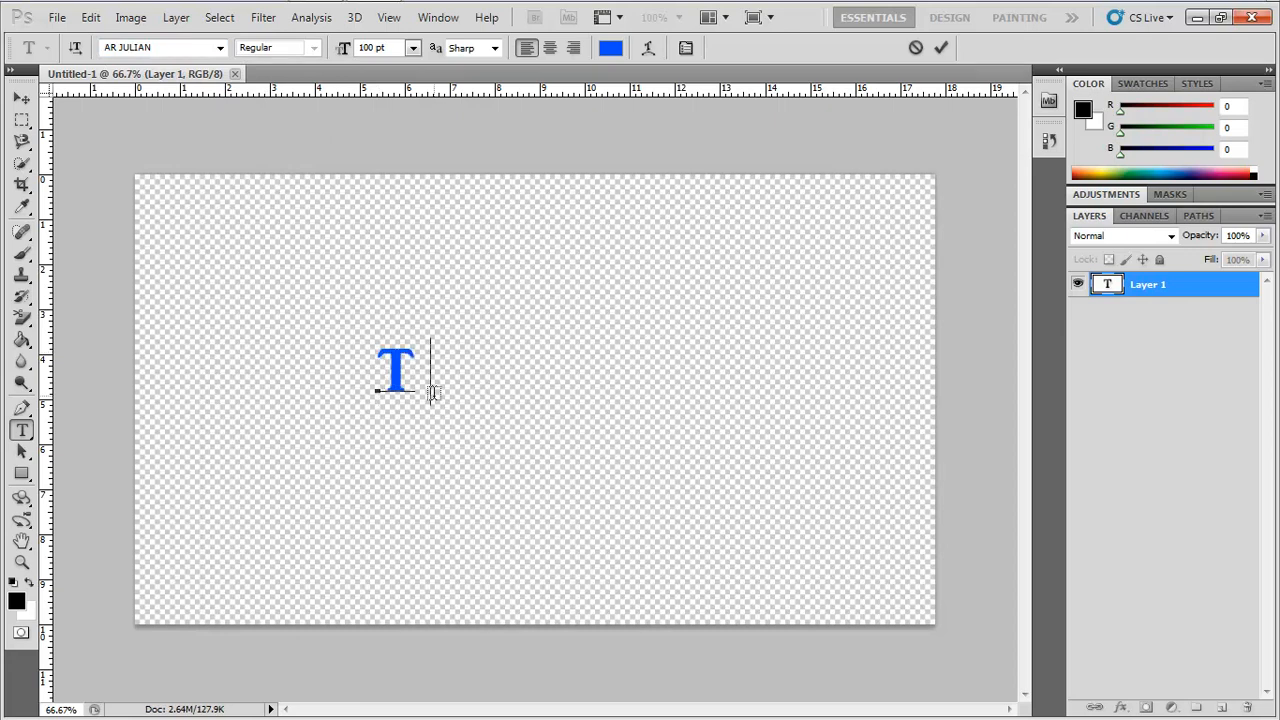
text(iger /tuts)
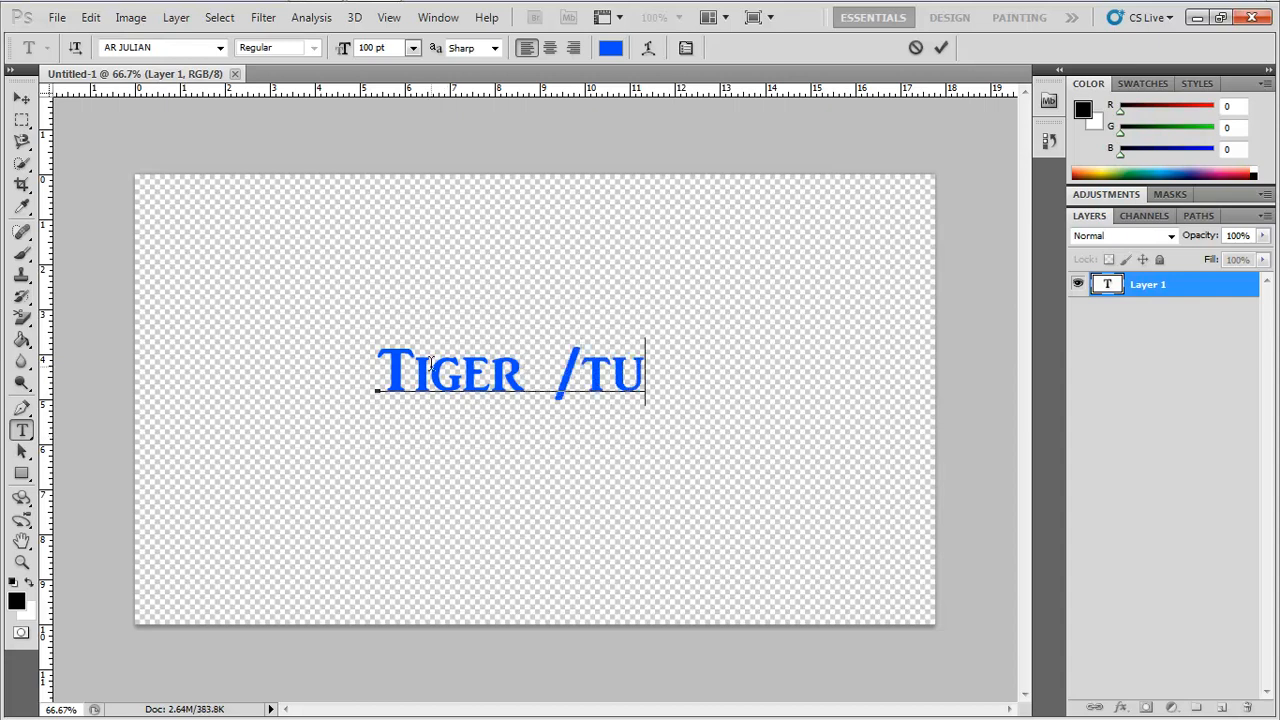
key(BackSpace)
key(BackSpace)
key(BackSpace)
key(BackSpace)
key(BackSpace)
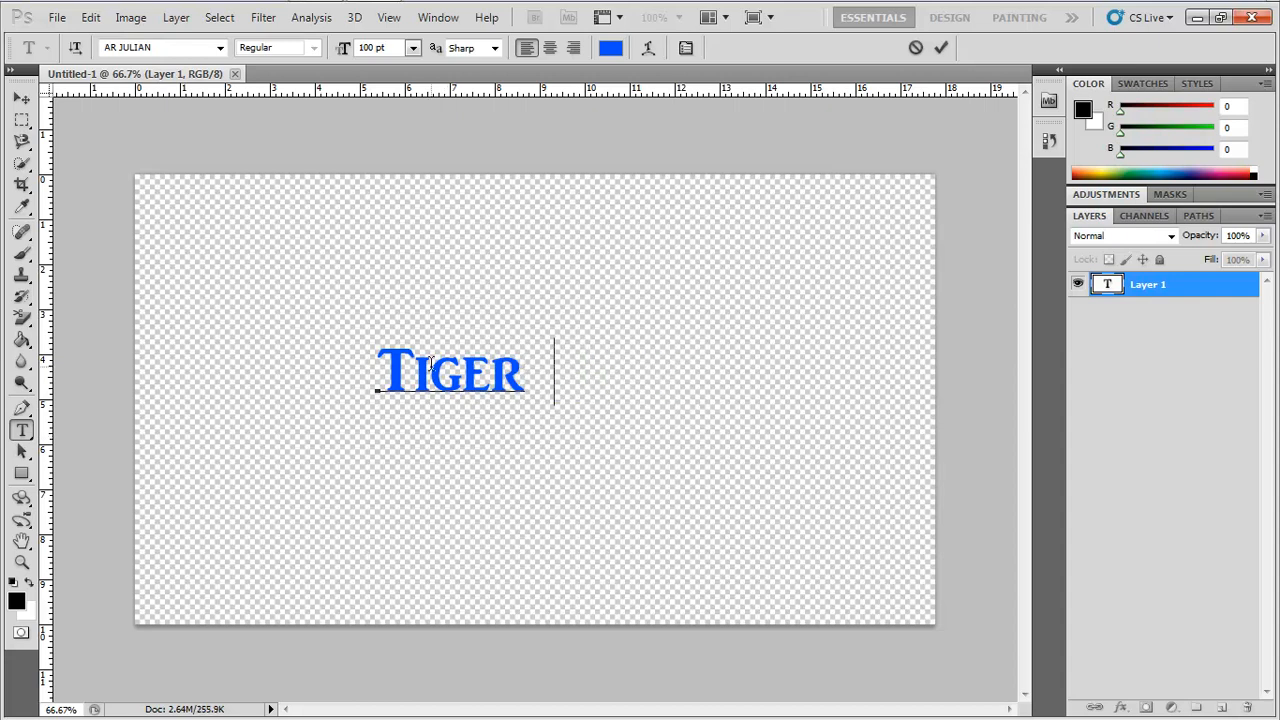
text(Tuta)
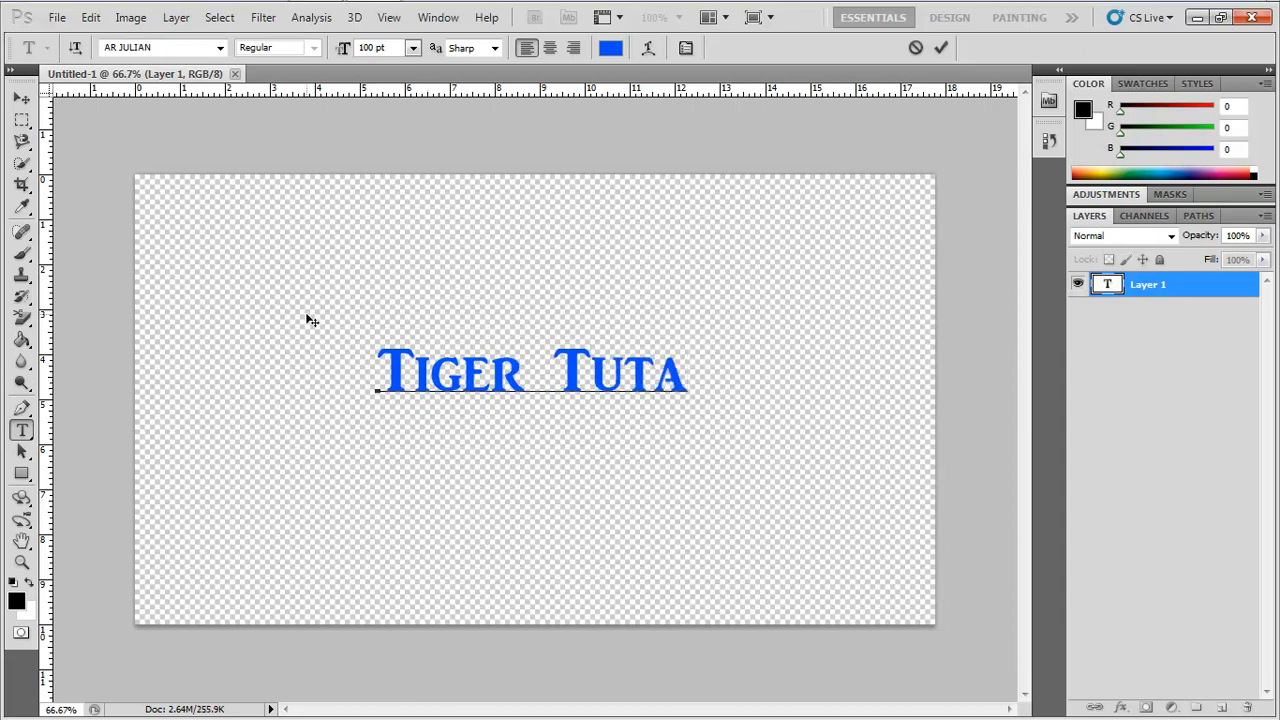
key(BackSpace)
text(s)
double_click(1156, 285)
click(1134, 357)
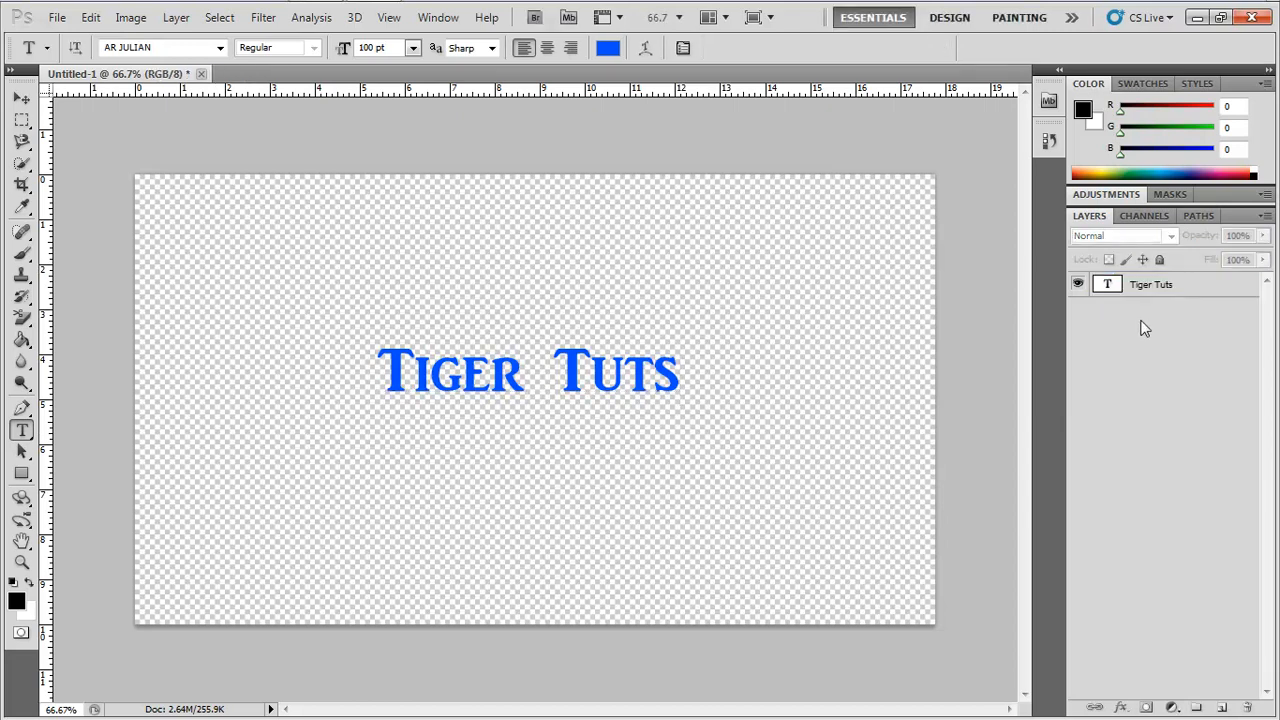
Open the Blending Options of the Tiger Tuts text layer and move the dialog clear of the text
click(1140, 292)
click(1143, 302)
click(1192, 284)
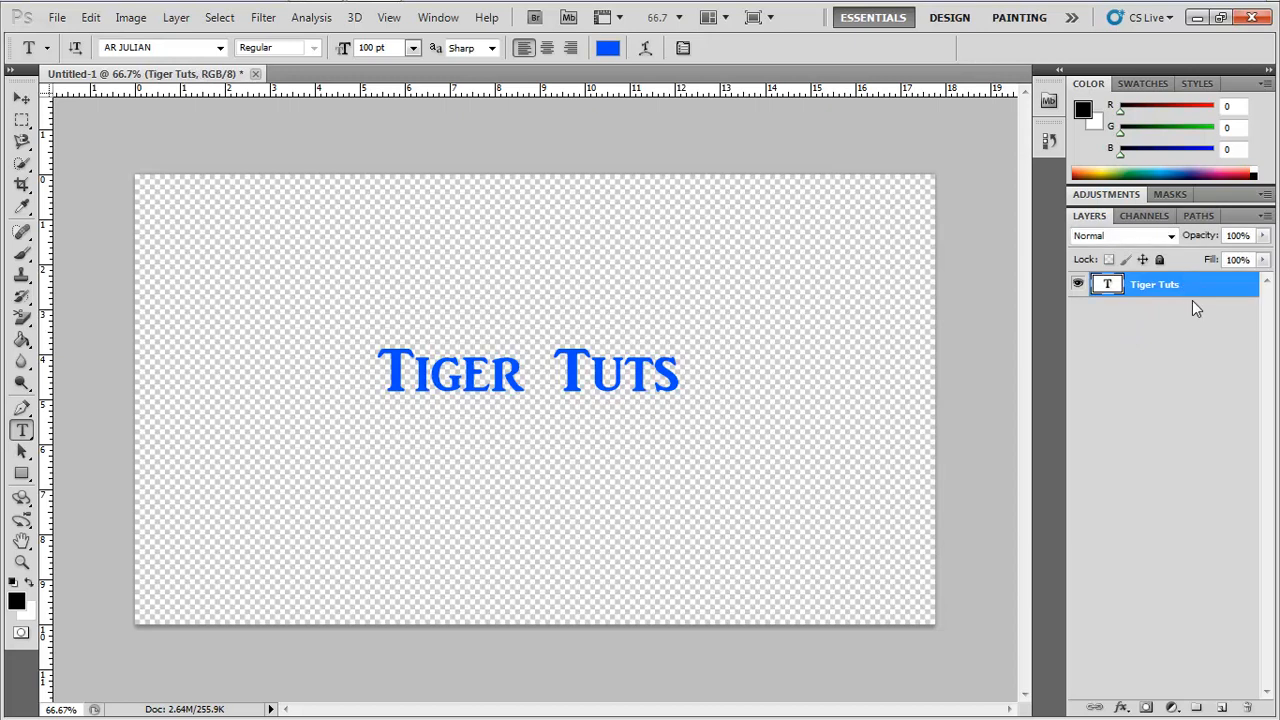
right_click(1140, 288)
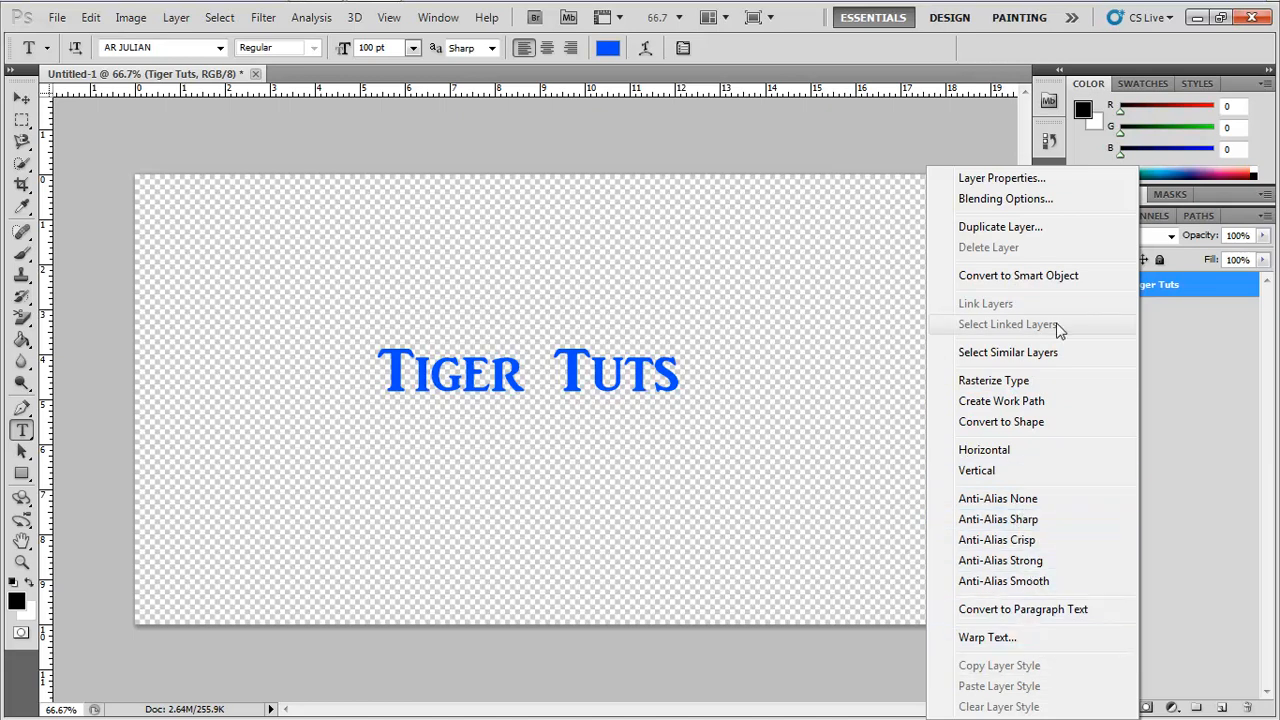
click(1025, 207)
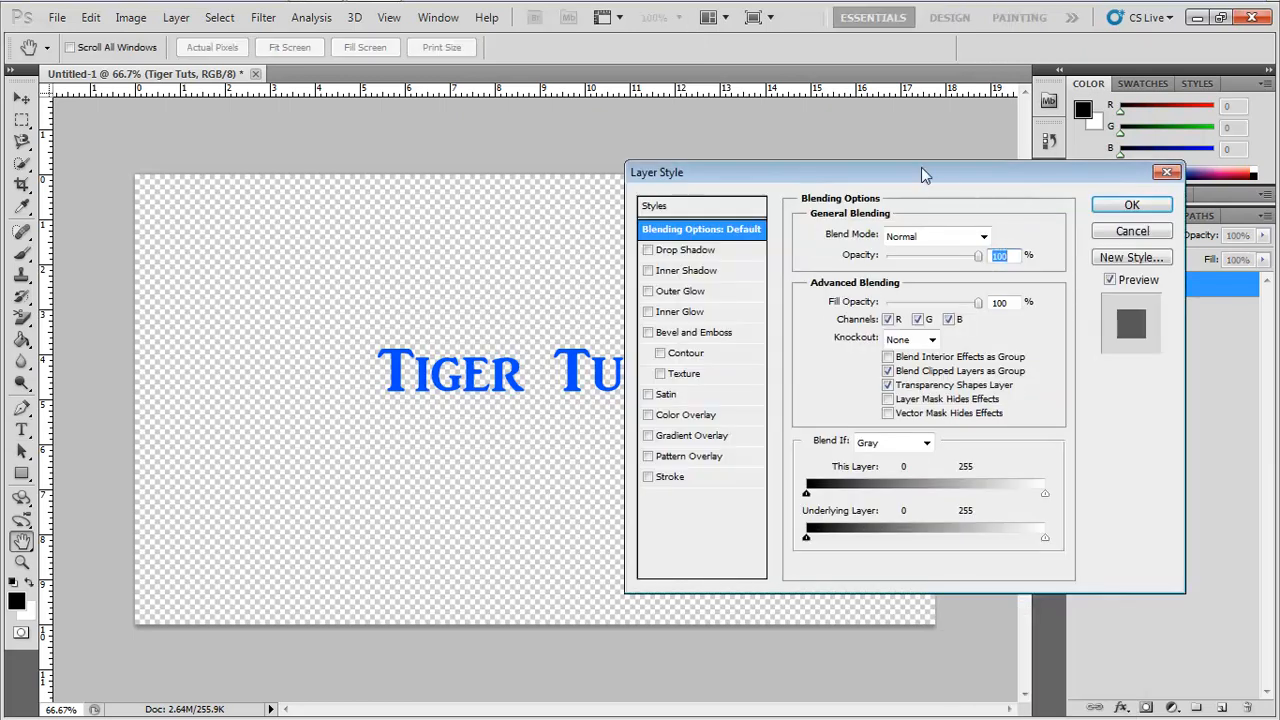
drag(920, 179, 1001, 200)
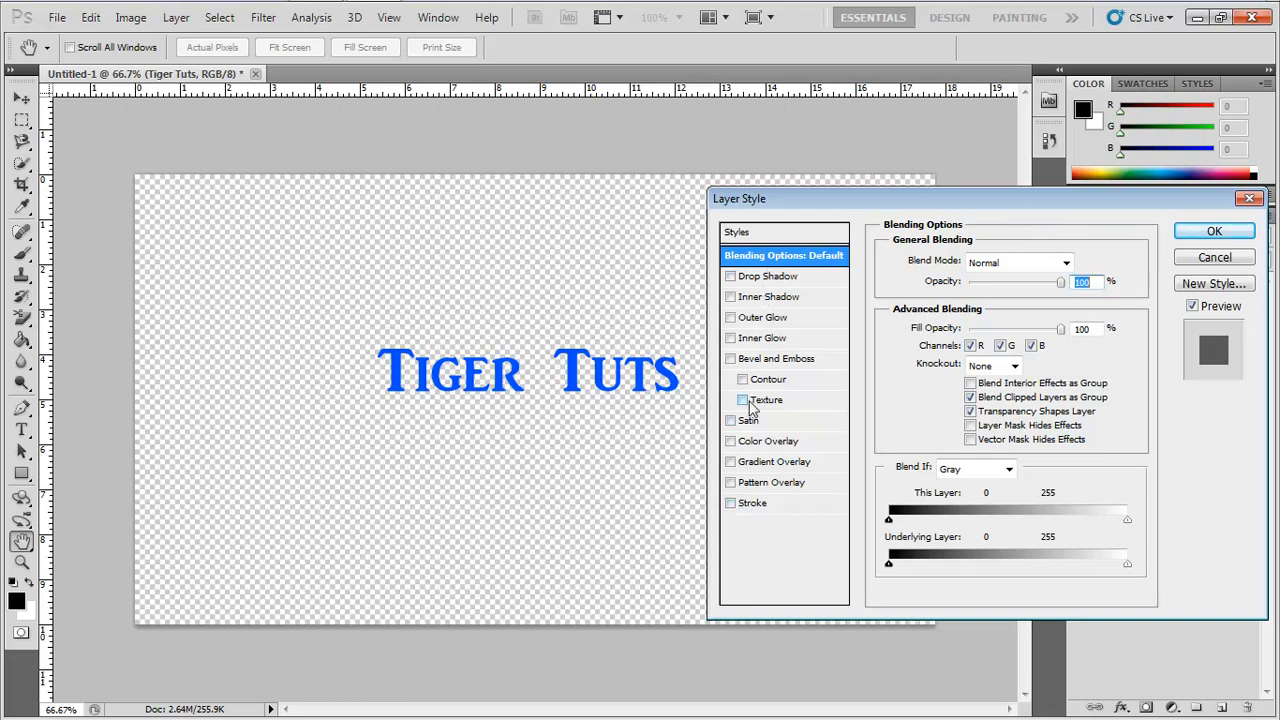
Examine the blend modes available for the Tiger Tuts text layer
click(1062, 268)
click(1114, 258)
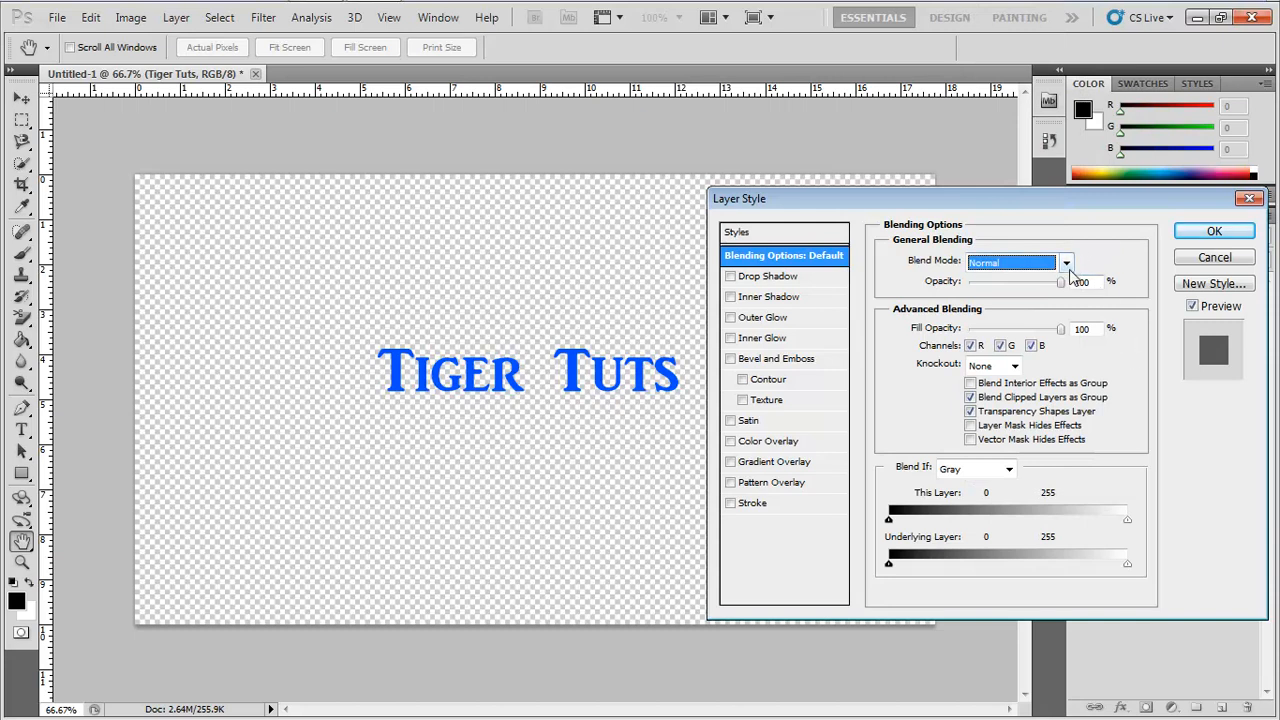
key(Tab)
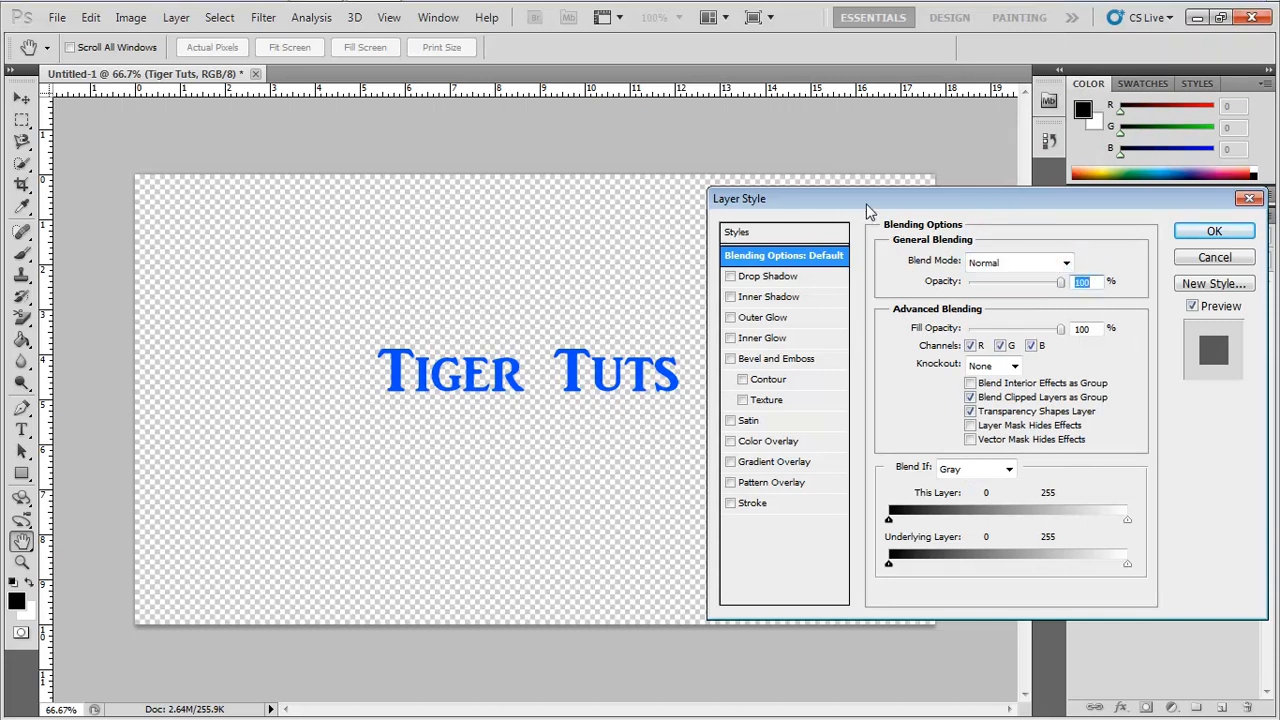
click(986, 266)
click(1128, 230)
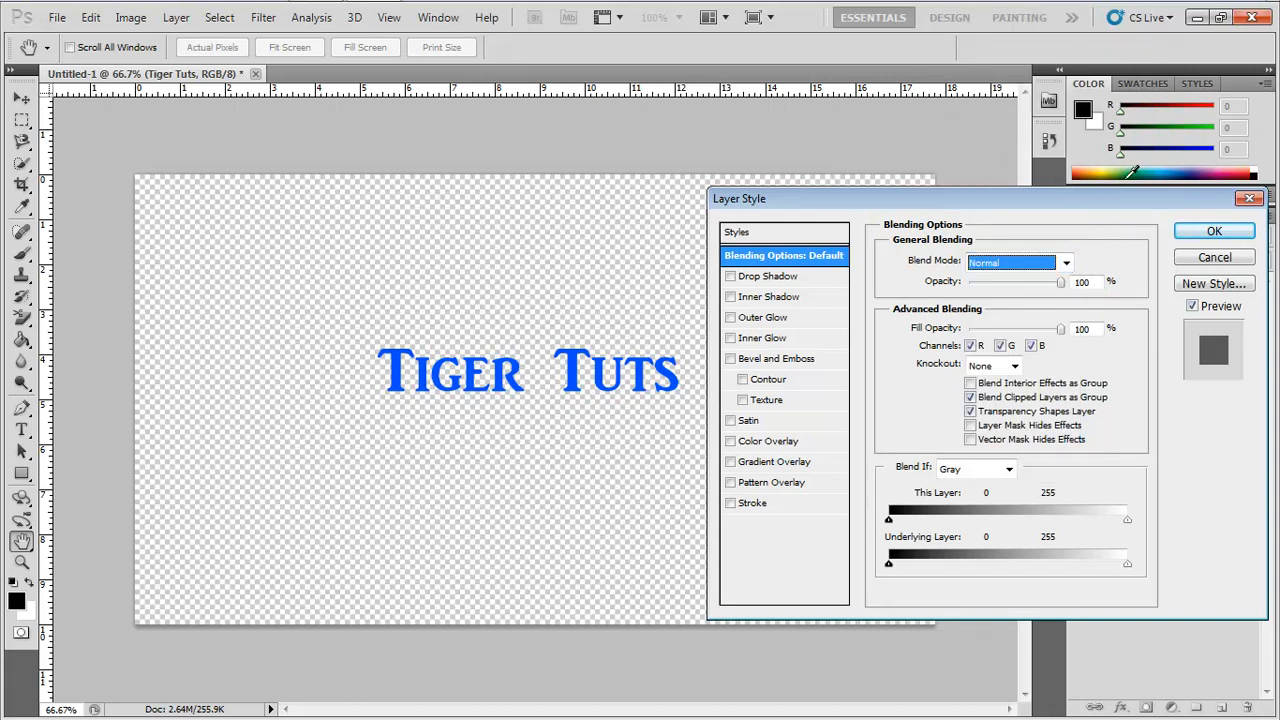
click(1046, 264)
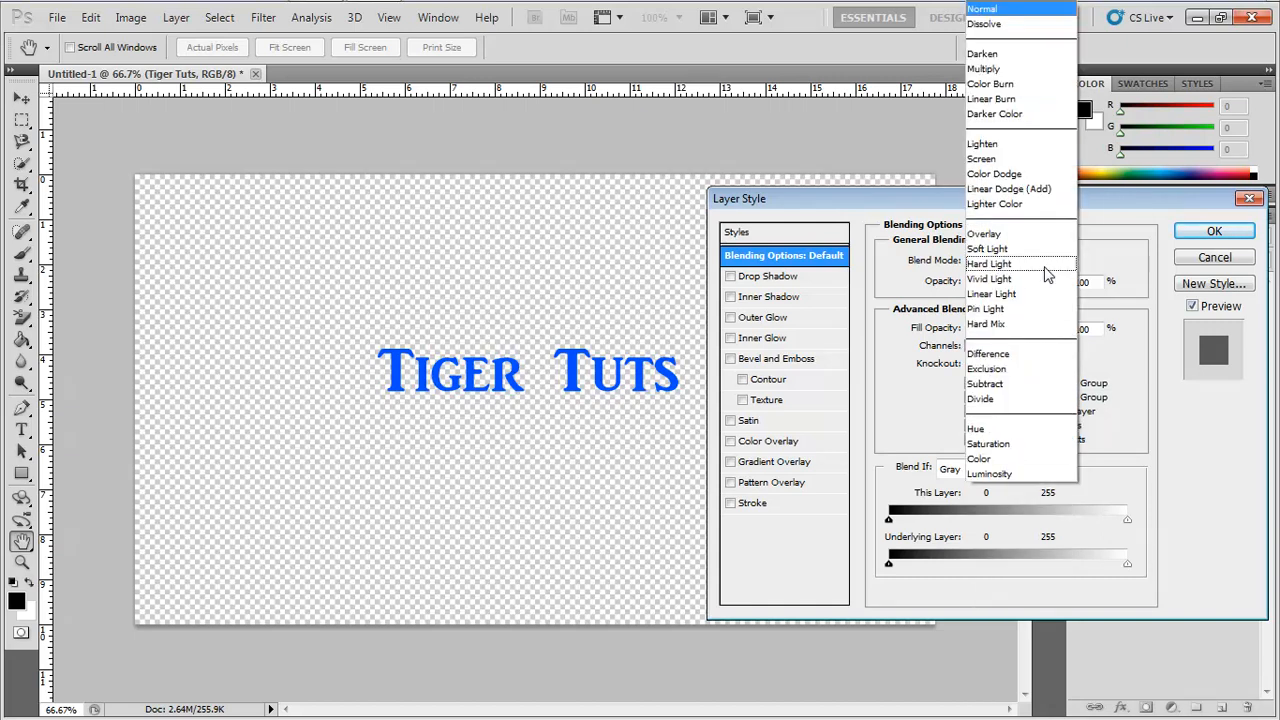
click(1103, 266)
key(Tab)
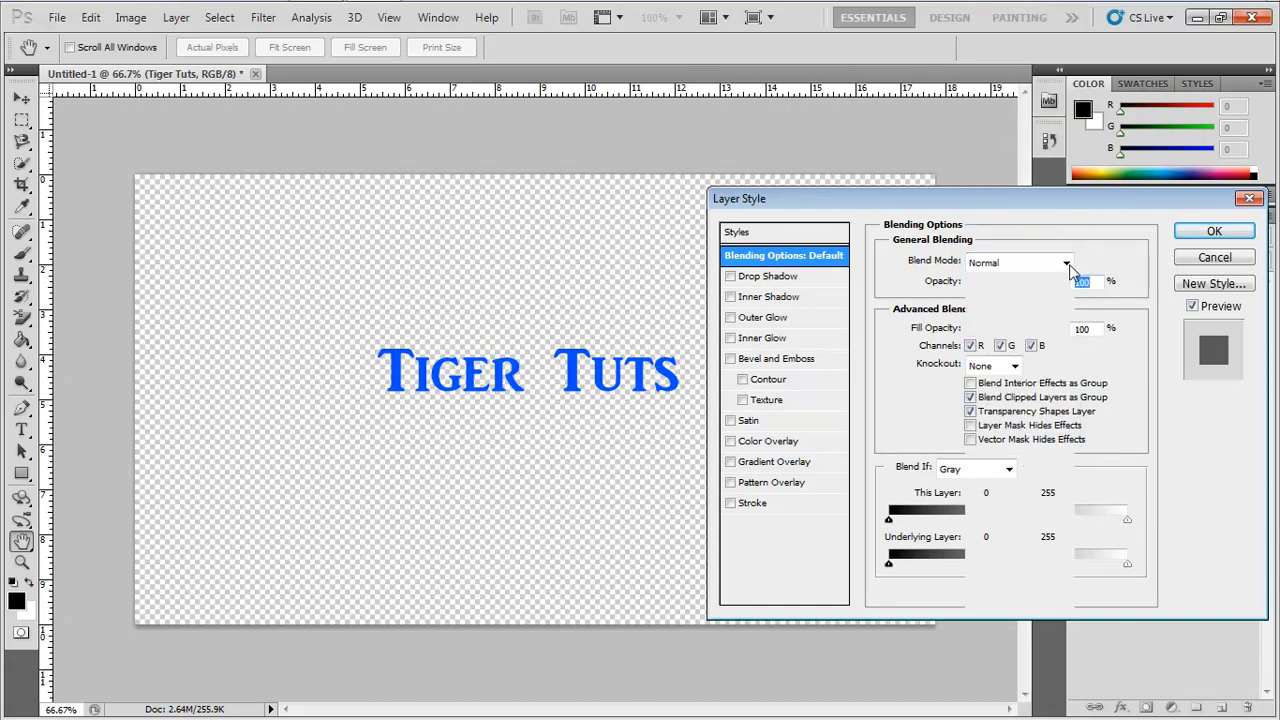
Try the Multiply blend mode on the text layer and set it back to Normal
click(1069, 263)
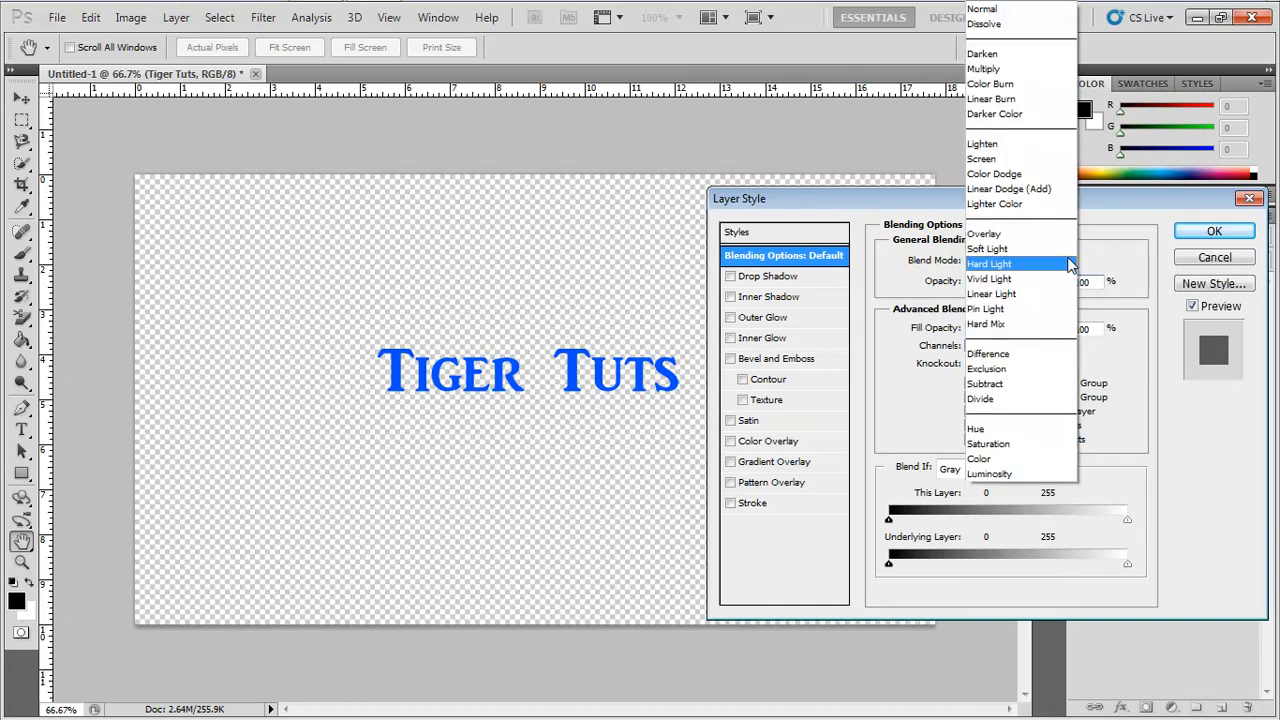
click(1041, 73)
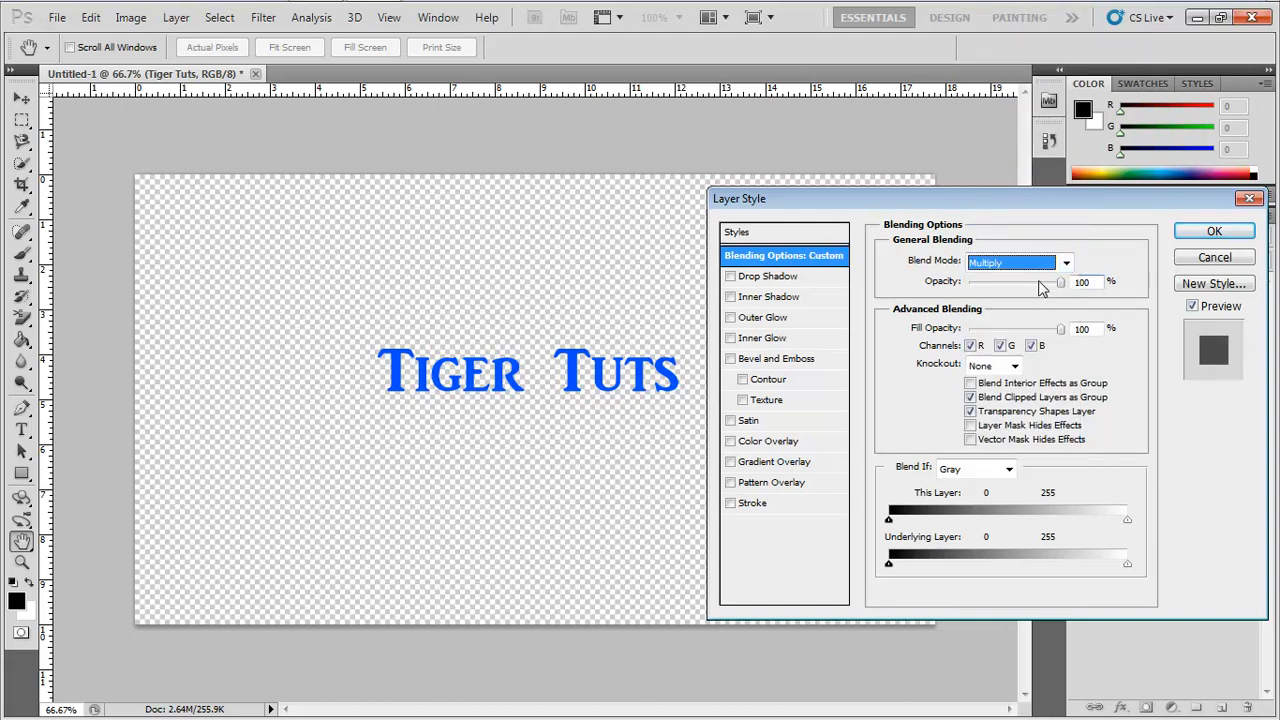
click(1030, 263)
click(985, 8)
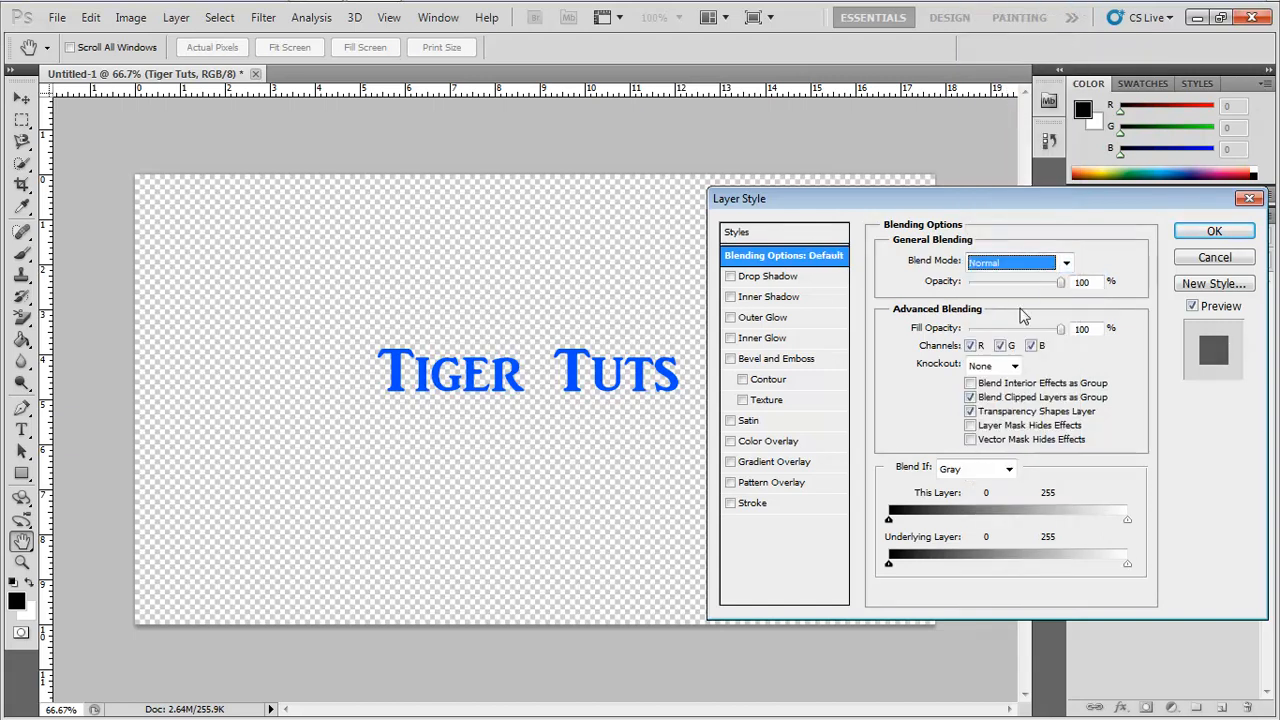
click(1066, 262)
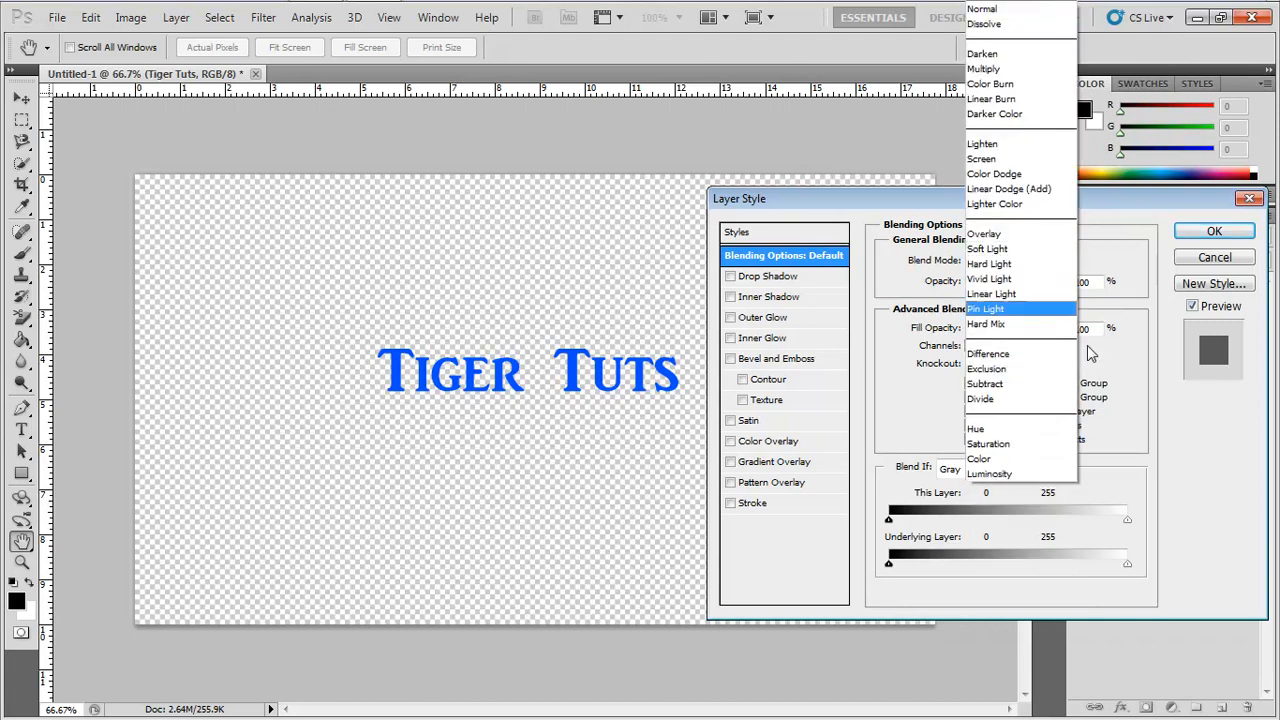
click(1122, 244)
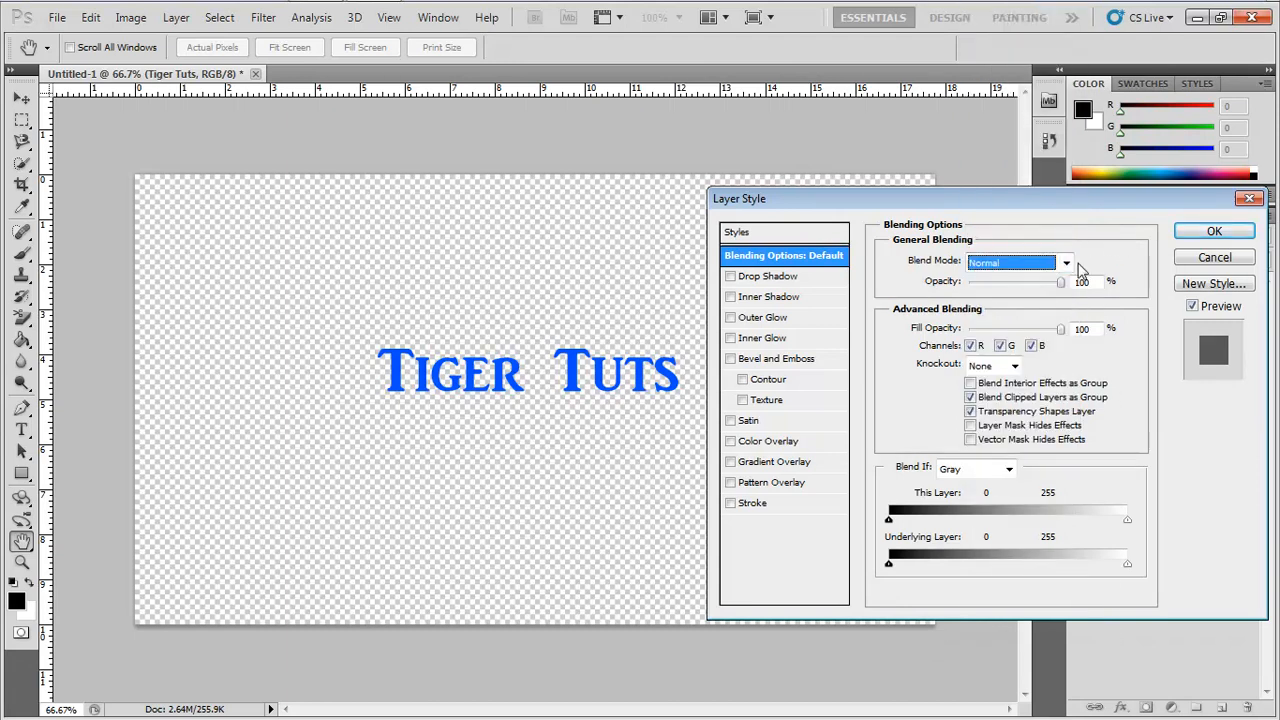
click(1070, 266)
click(1137, 241)
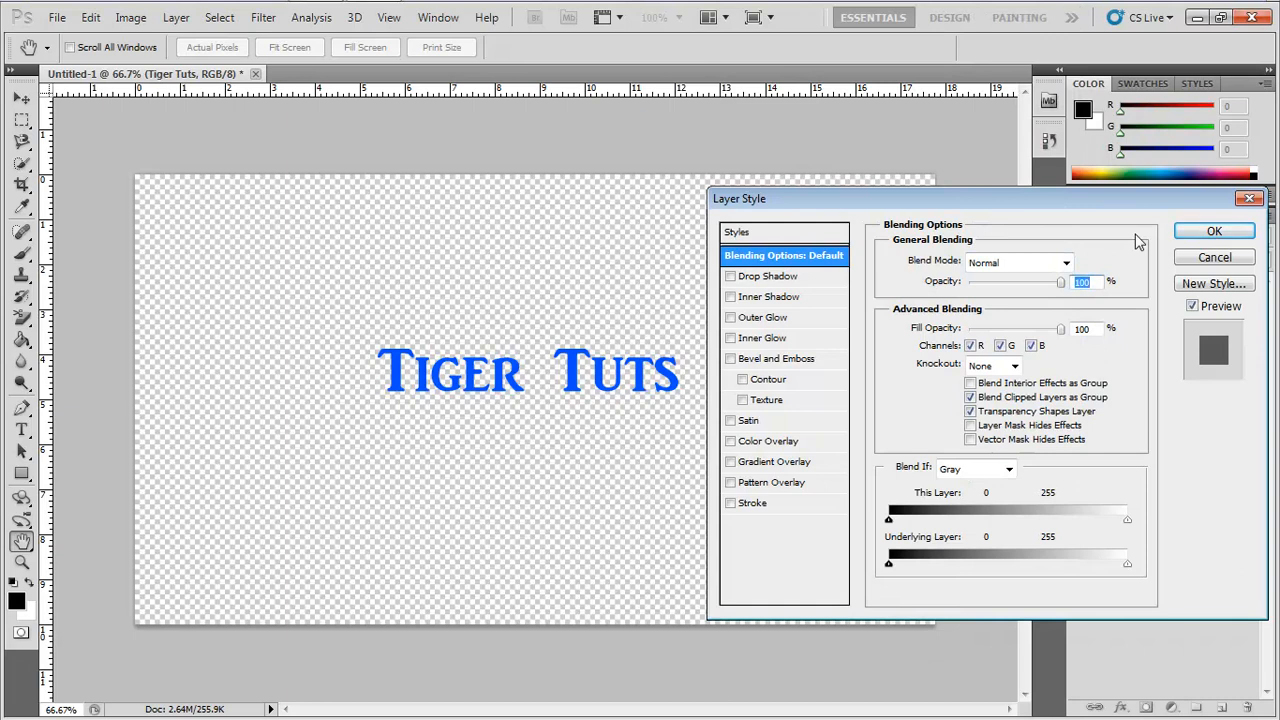
Review the opacity, fill opacity and knockout settings in the text layer's blending options
drag(1060, 282, 1097, 279)
drag(1060, 329, 1097, 335)
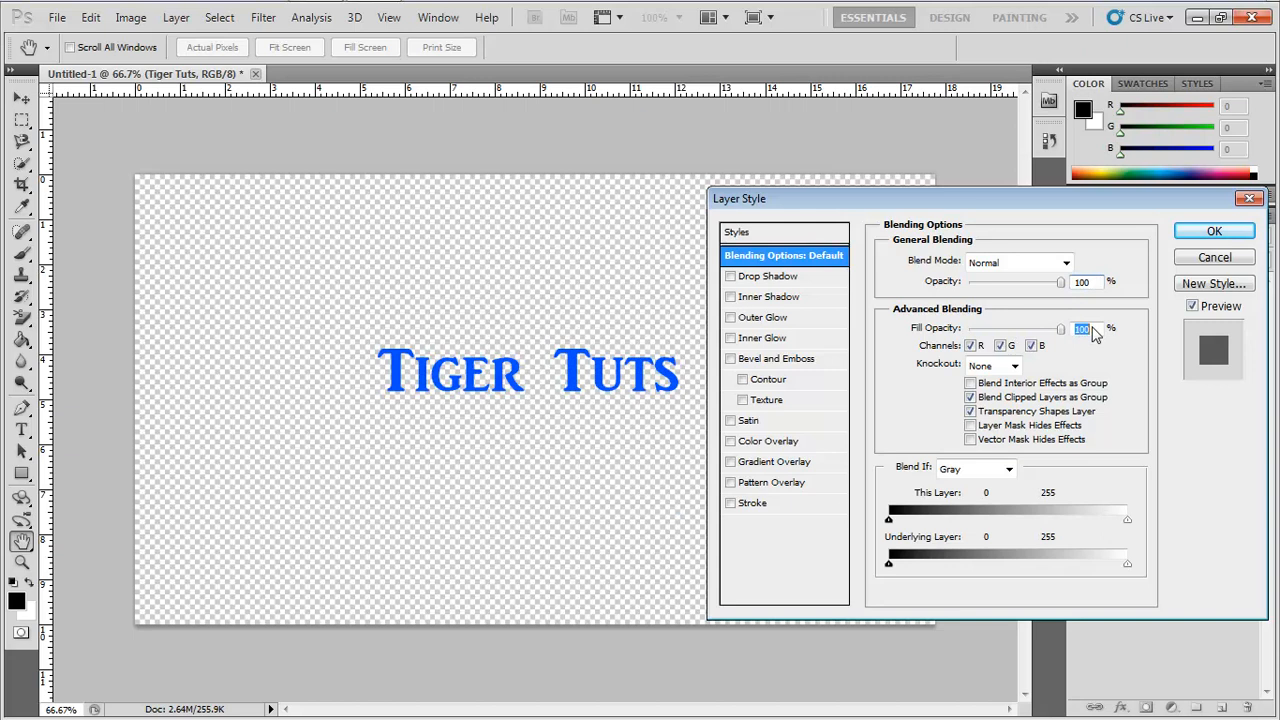
click(1014, 366)
click(1015, 369)
click(1015, 369)
click(1015, 369)
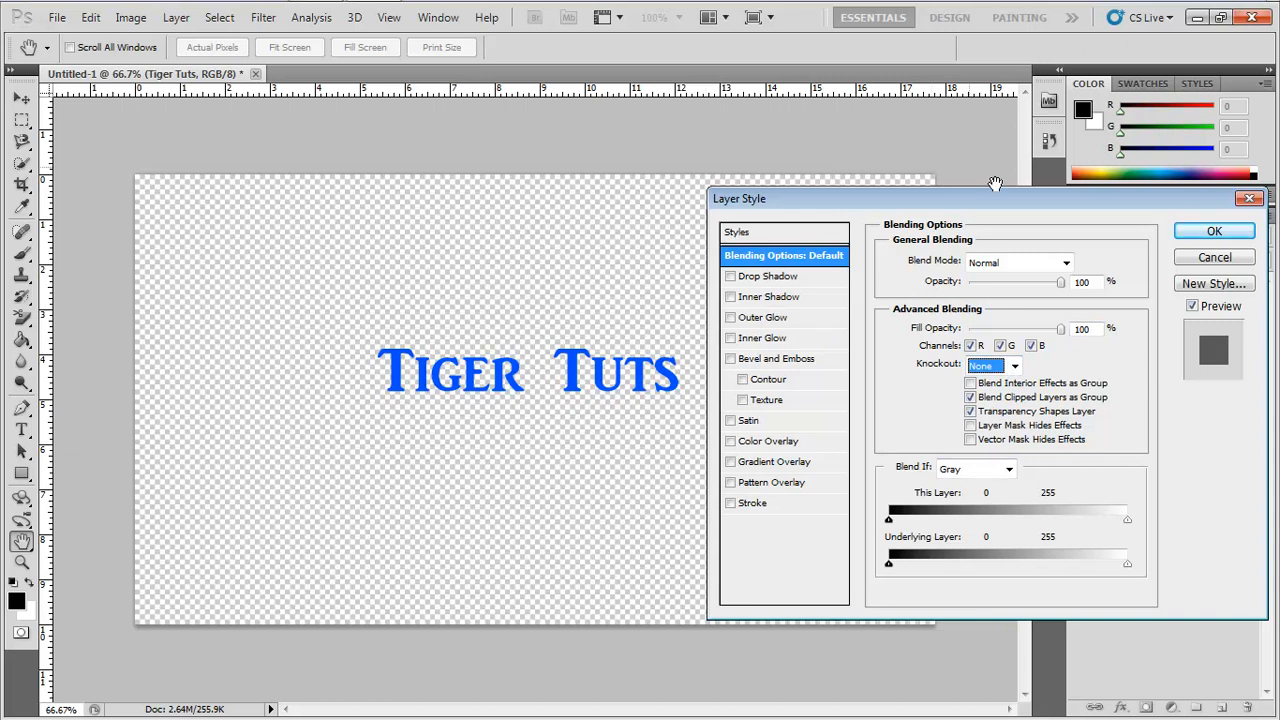
click(1216, 284)
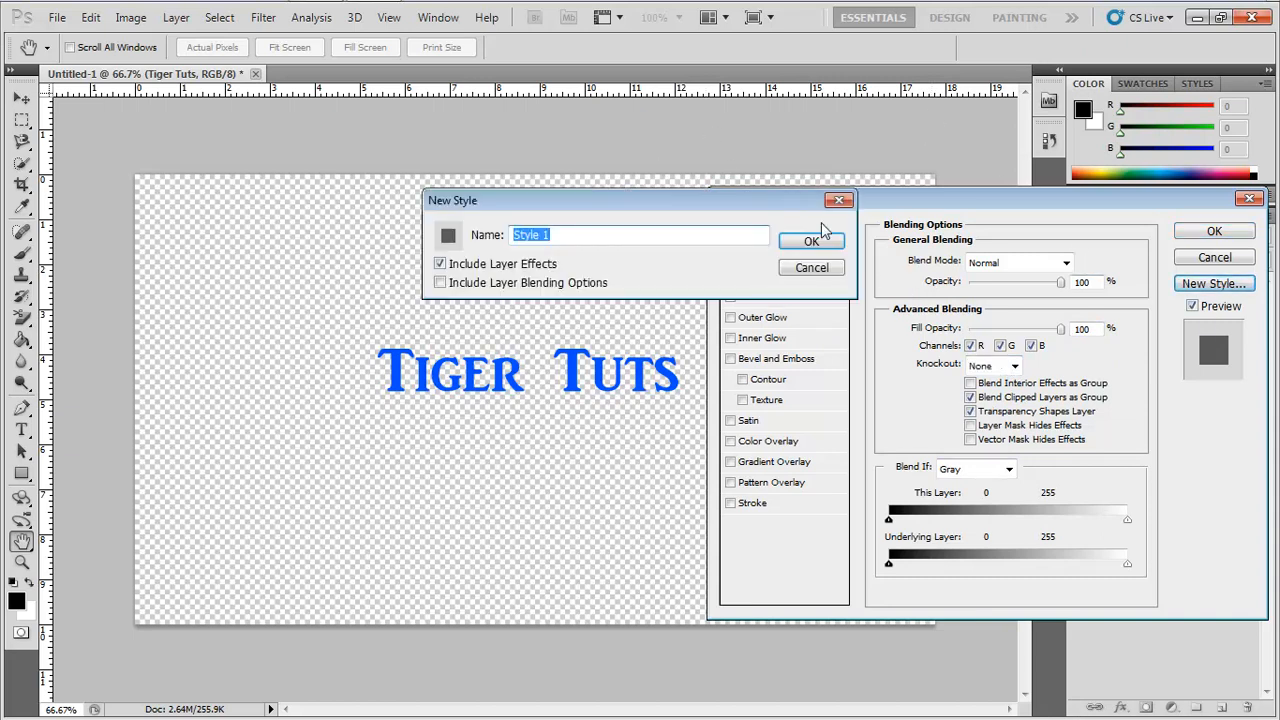
click(806, 267)
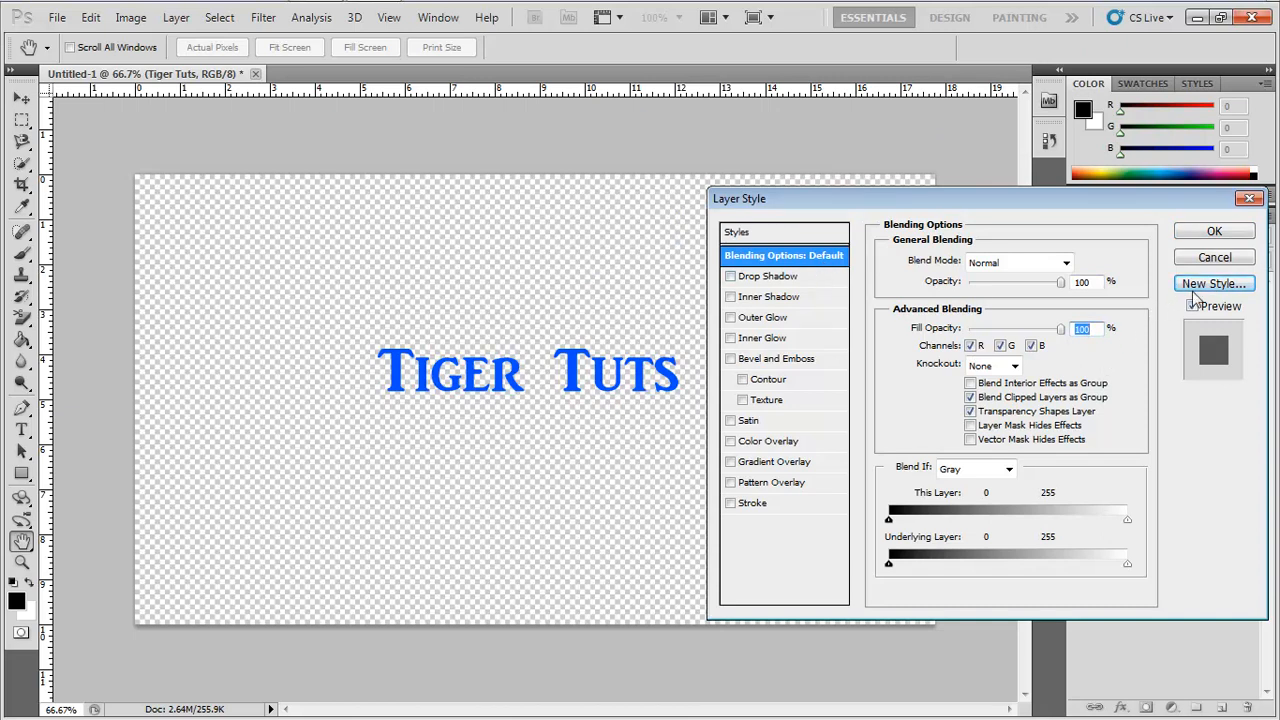
click(1196, 287)
click(810, 268)
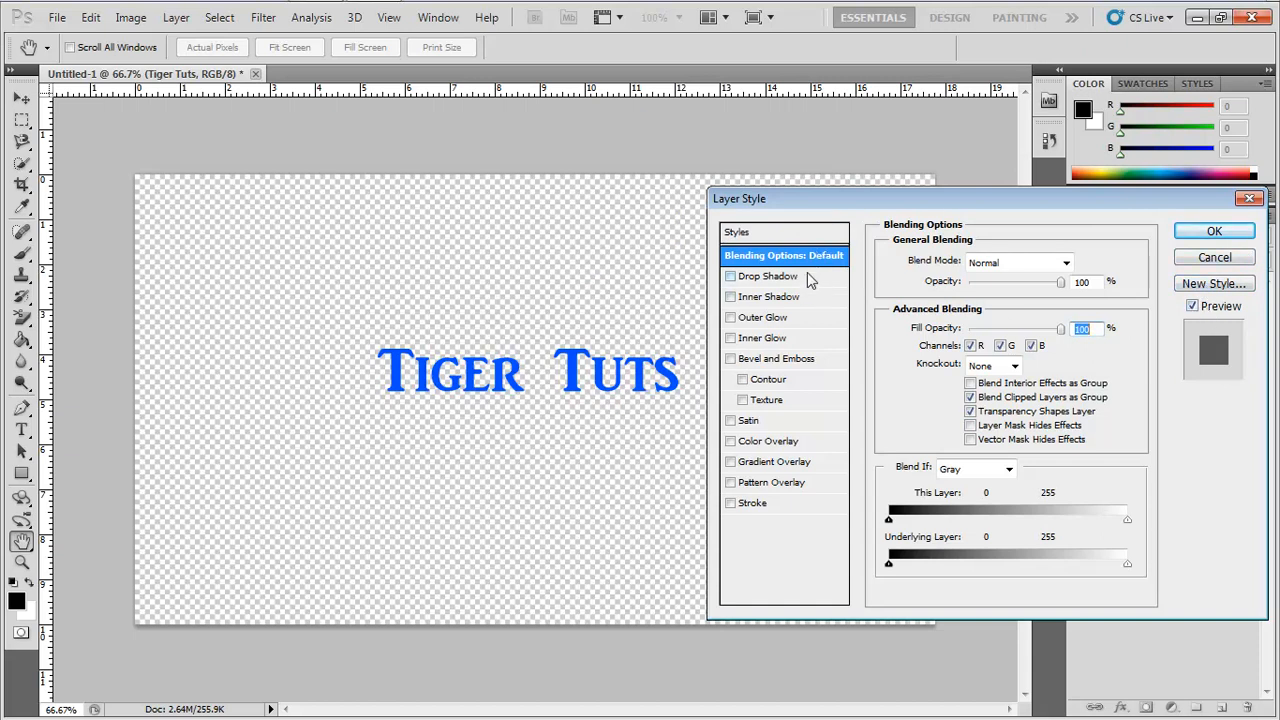
Enable the Drop Shadow effect on the Tiger Tuts text layer and open its settings
click(730, 277)
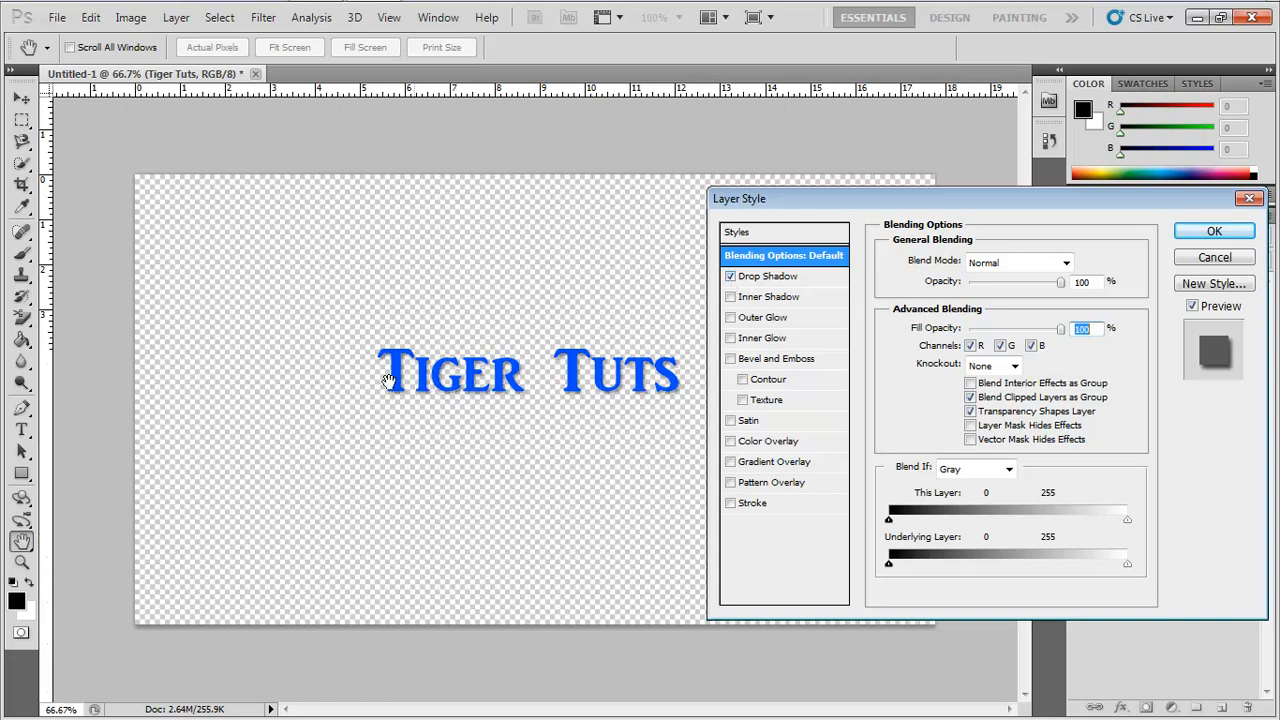
click(1057, 262)
click(810, 278)
click(810, 277)
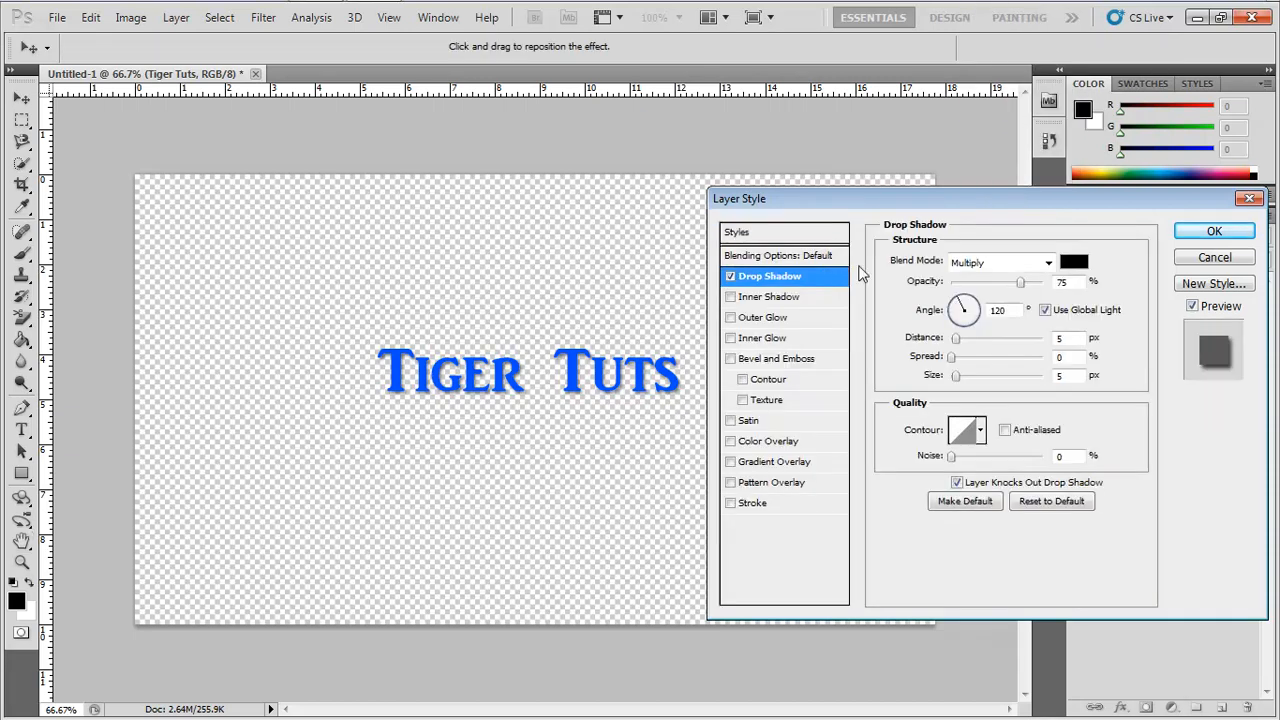
Set the drop shadow's blend mode to Normal
click(1070, 263)
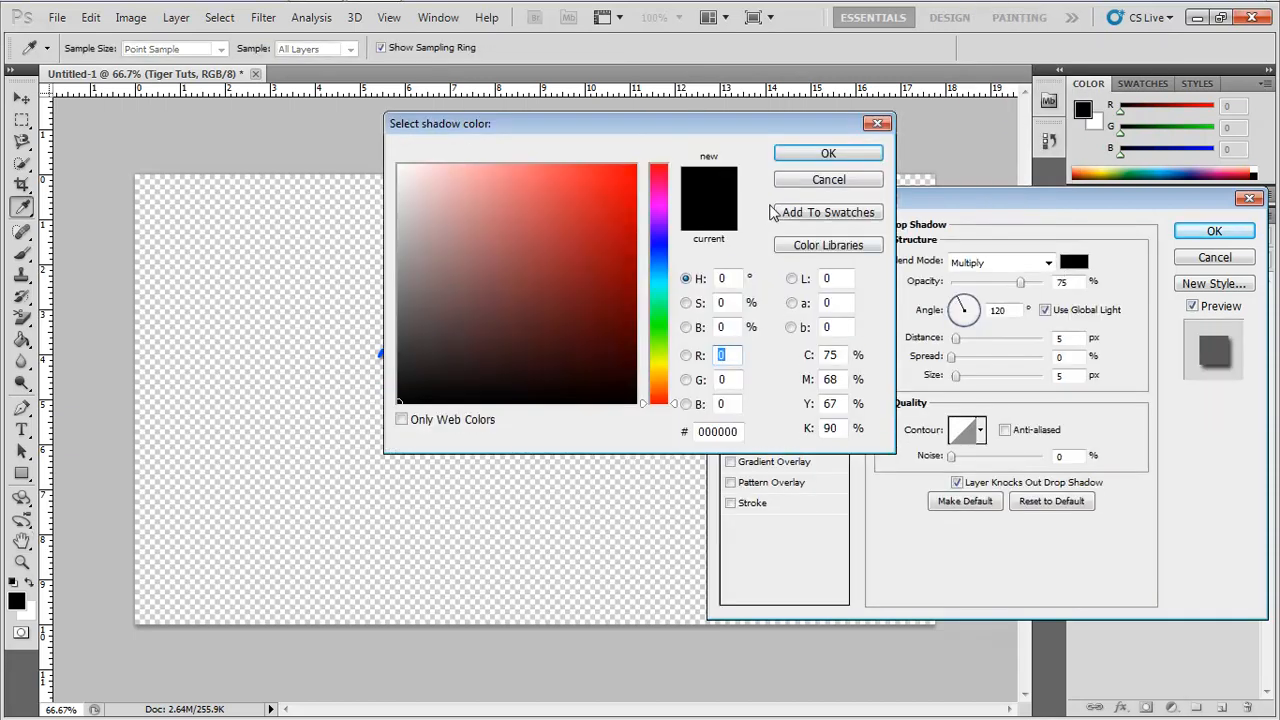
click(848, 183)
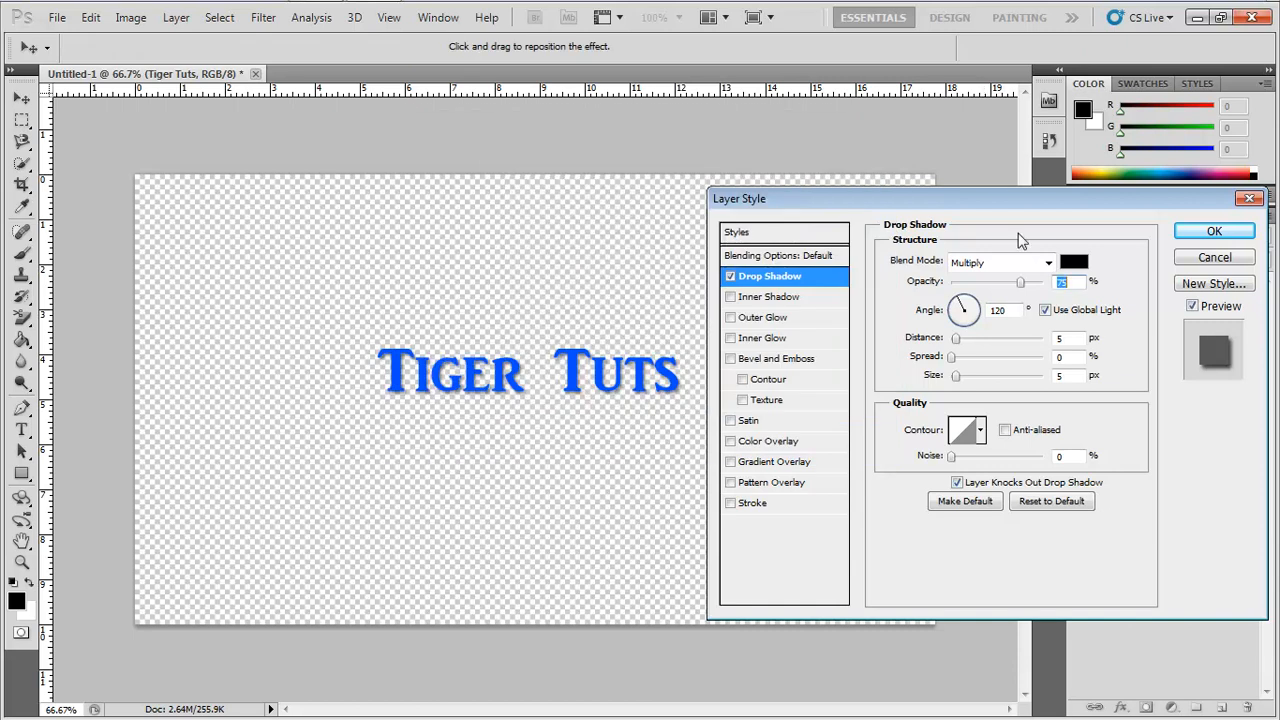
click(1030, 262)
click(962, 9)
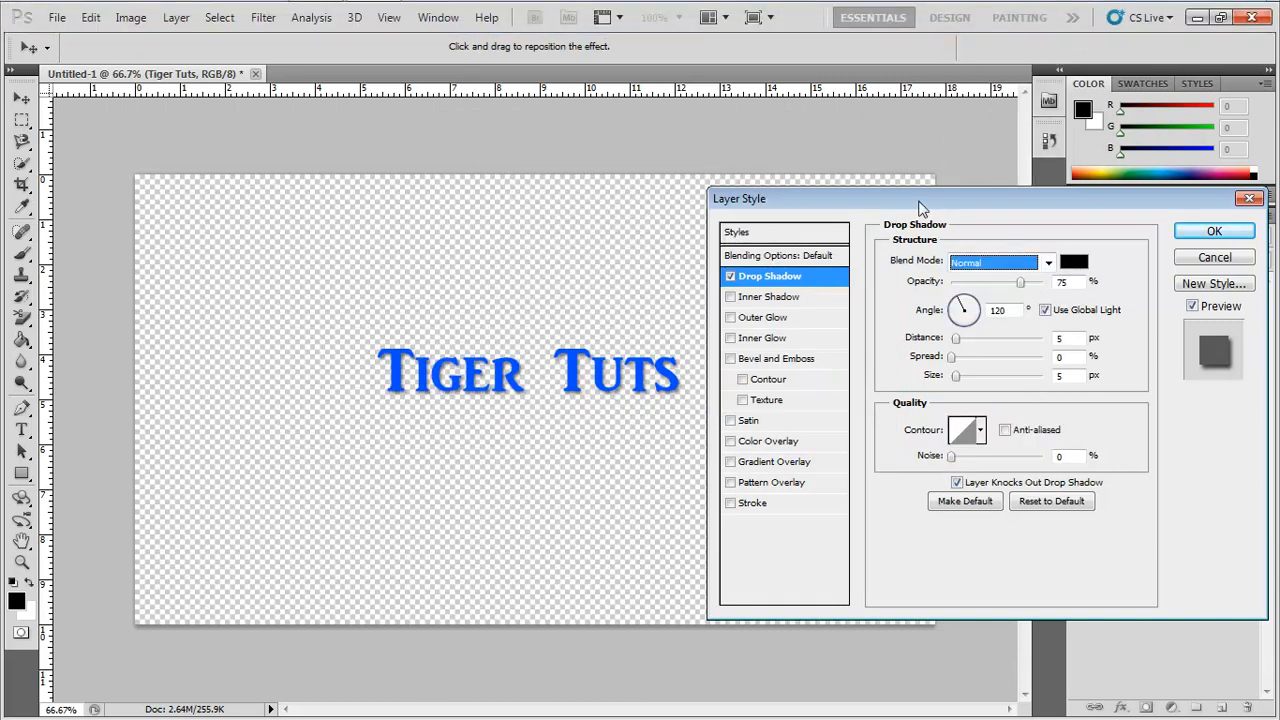
Set the drop shadow's color to red (R 255) and its opacity to 100%
click(1074, 263)
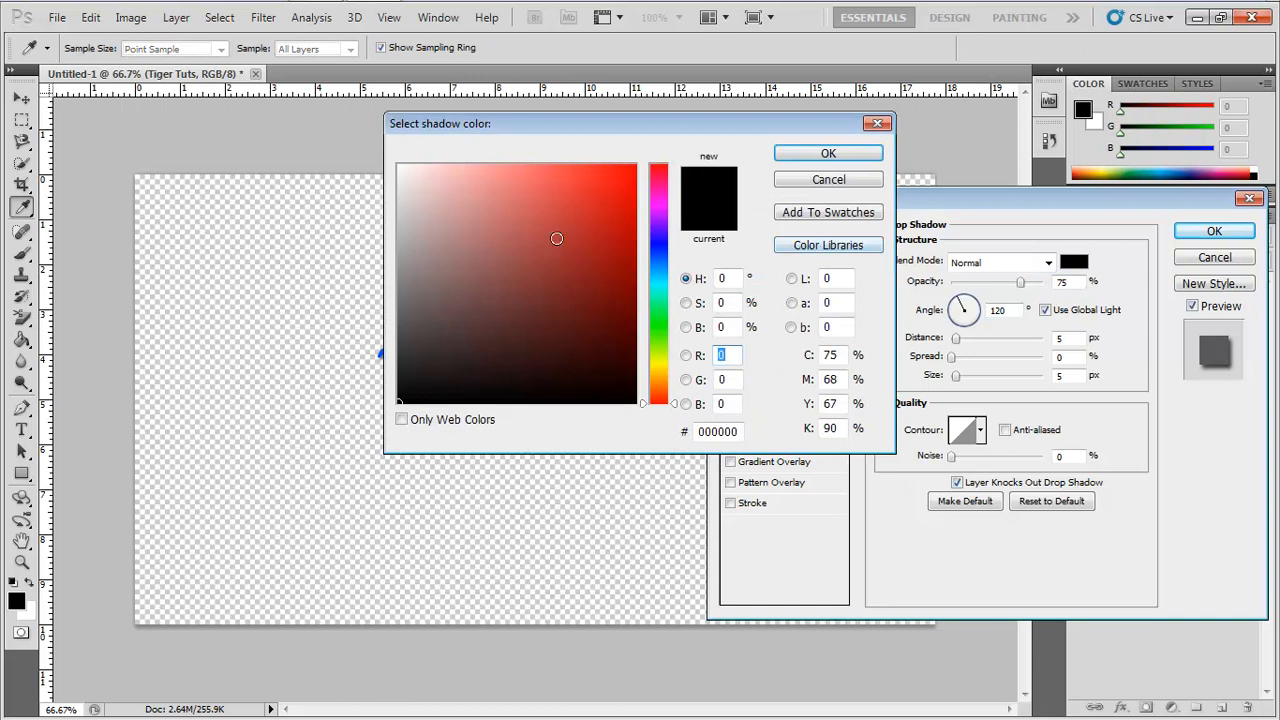
text(255)
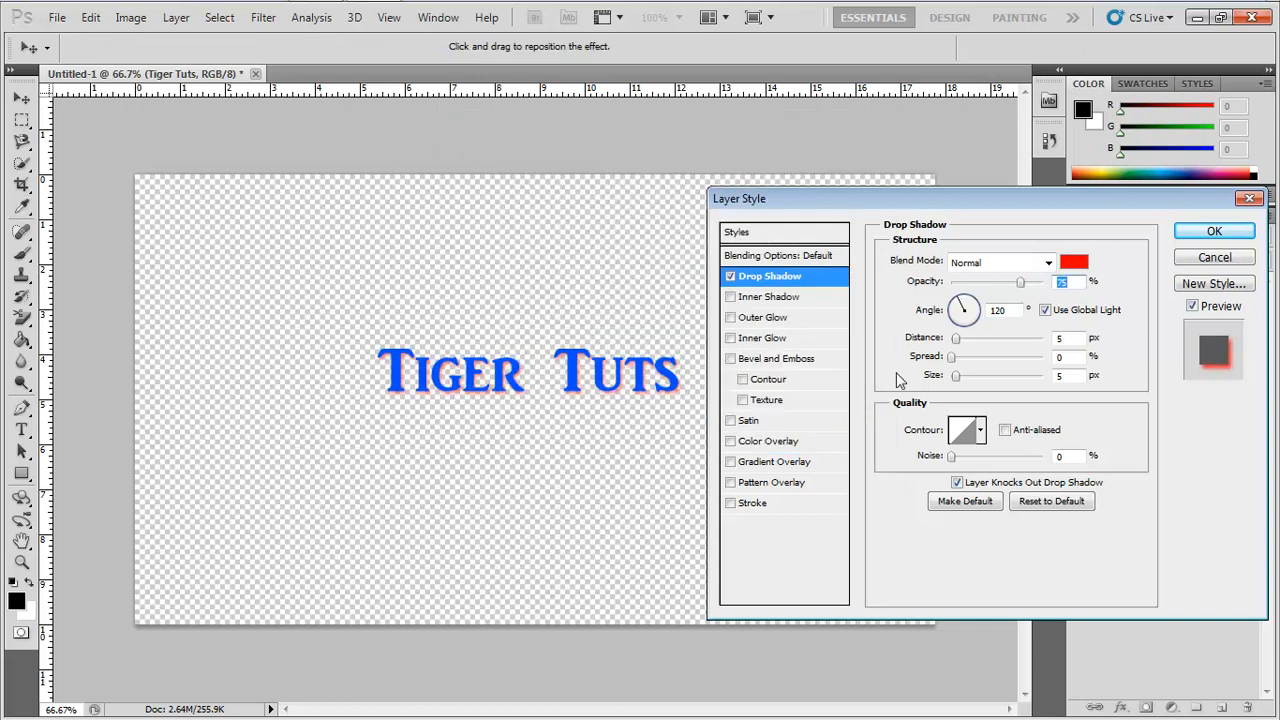
drag(1020, 282, 1065, 278)
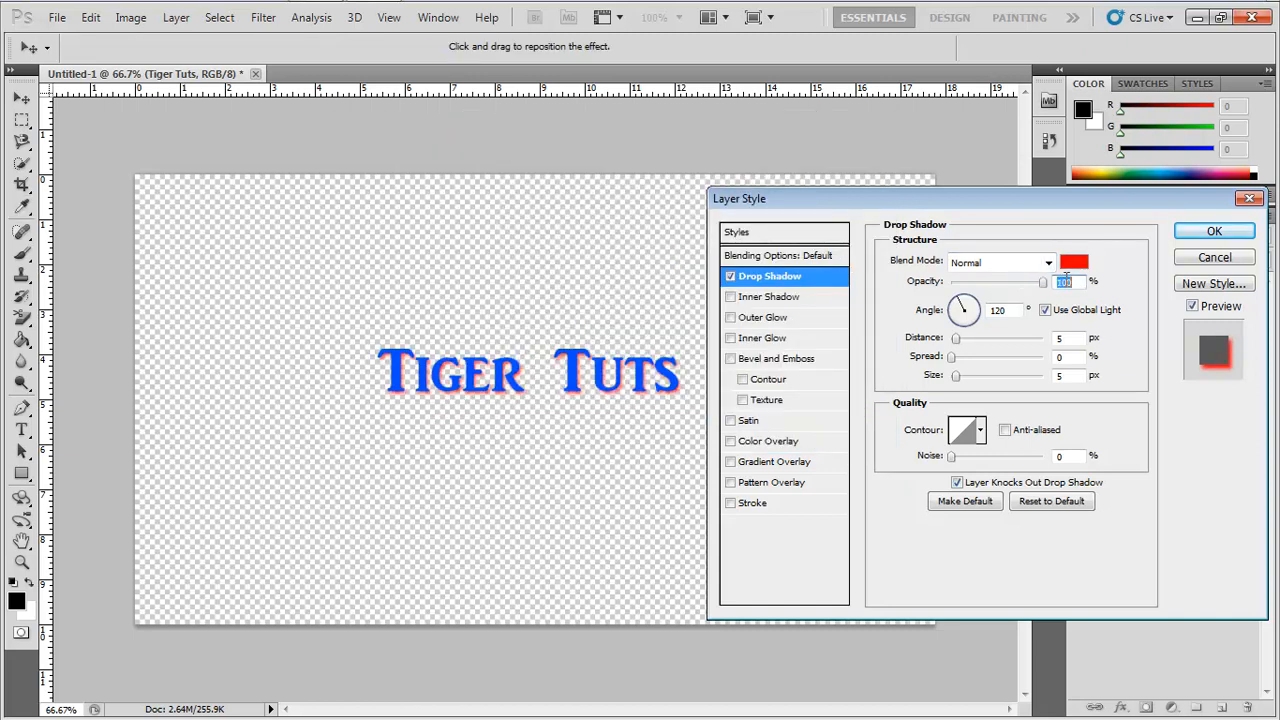
Set the drop shadow's angle to 13°, distance to 11 px, spread to 24% and size to 21 px
drag(963, 313, 1003, 311)
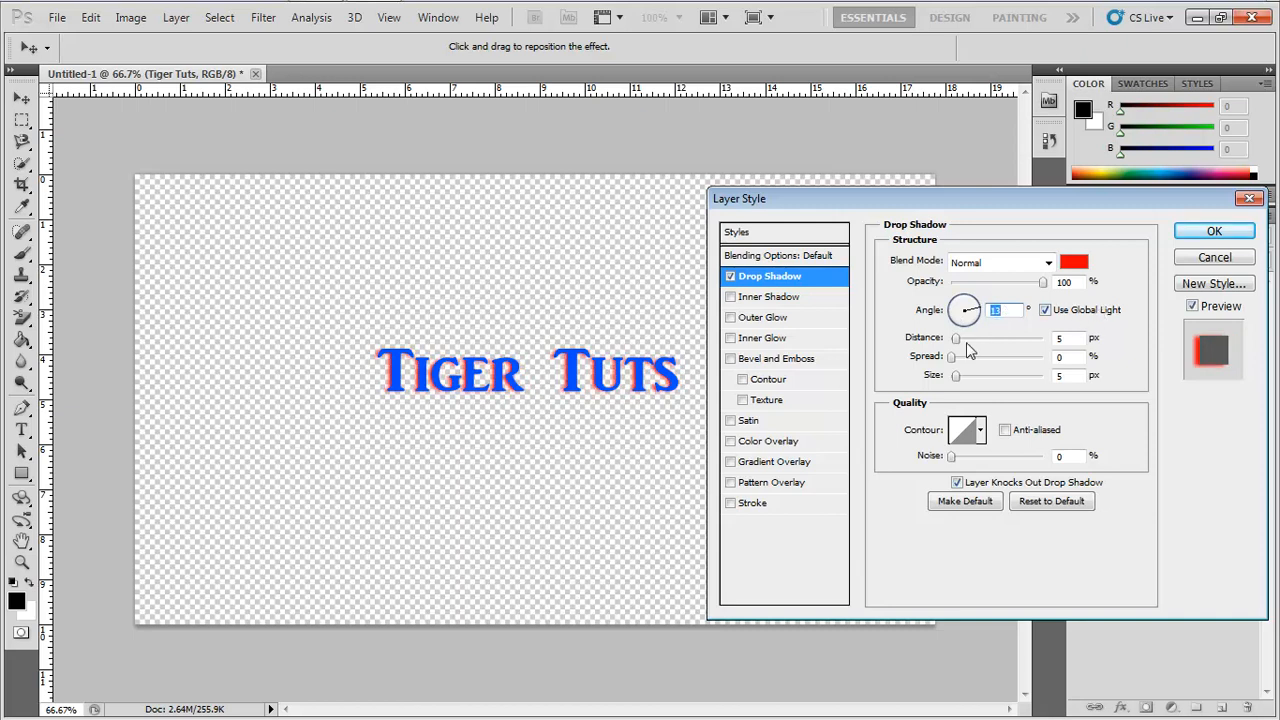
drag(952, 339, 966, 387)
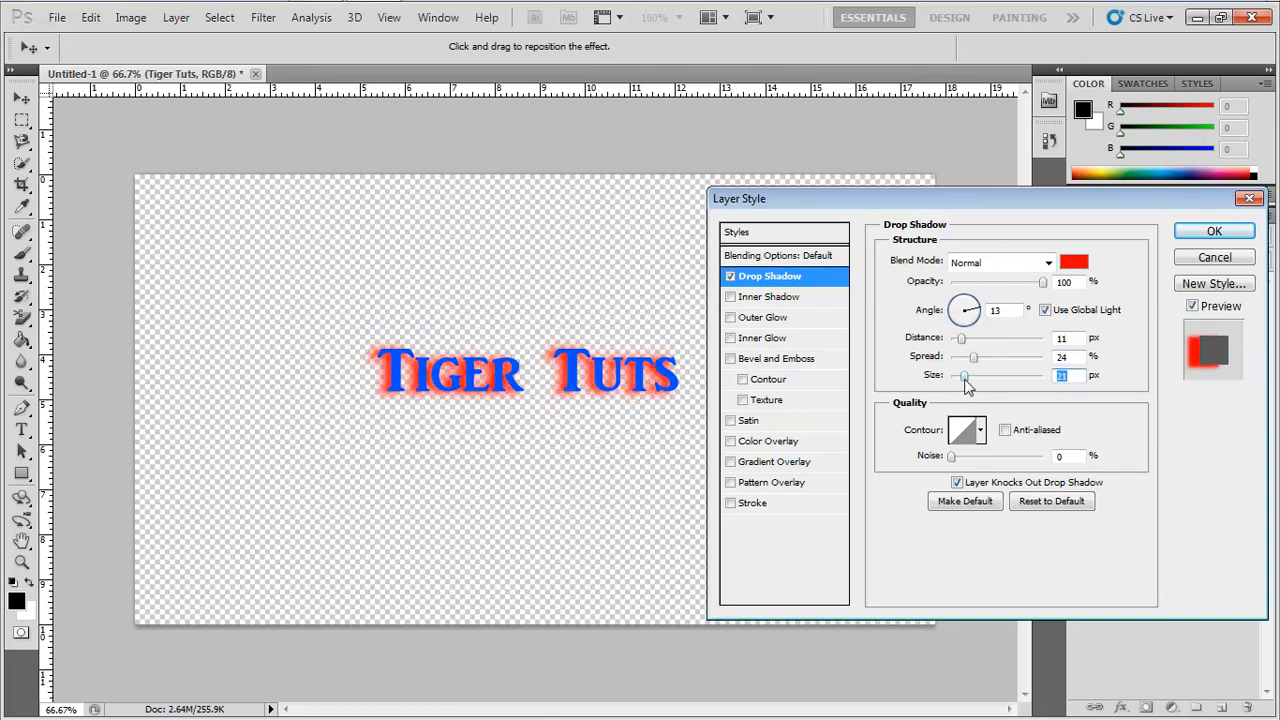
click(981, 432)
click(981, 432)
Set the drop shadow's color to black
click(1074, 261)
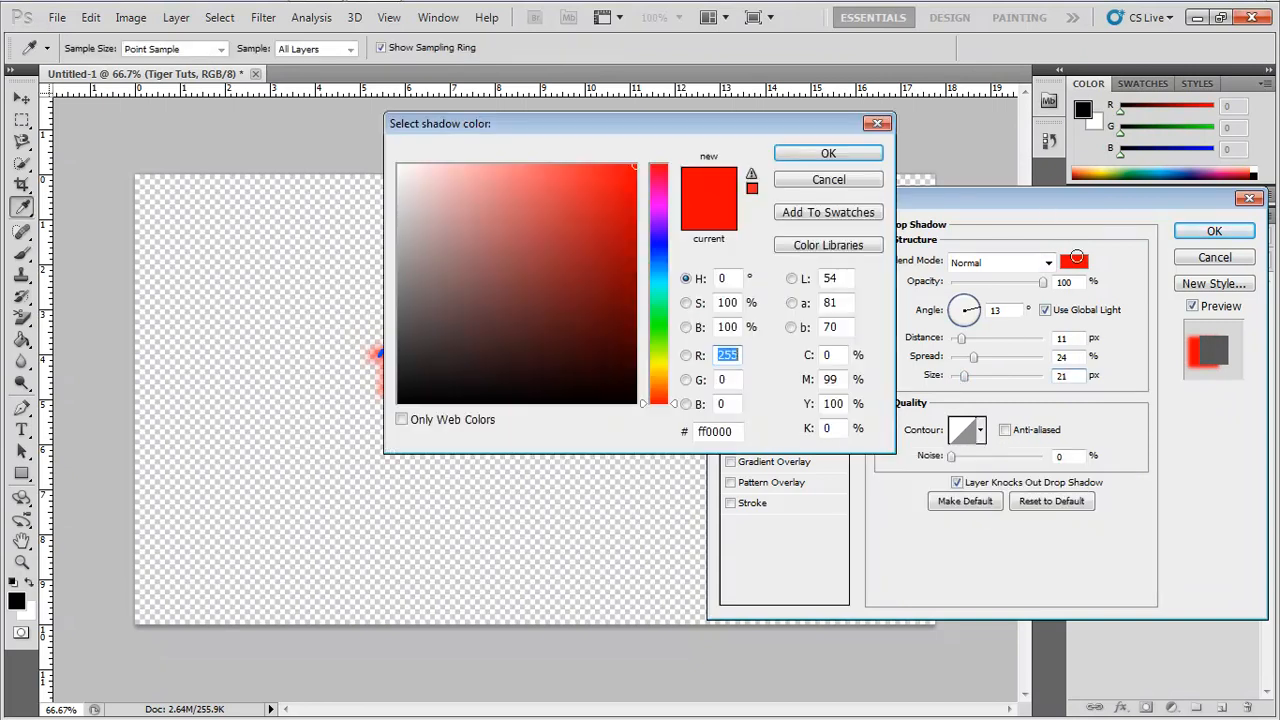
click(464, 402)
click(800, 156)
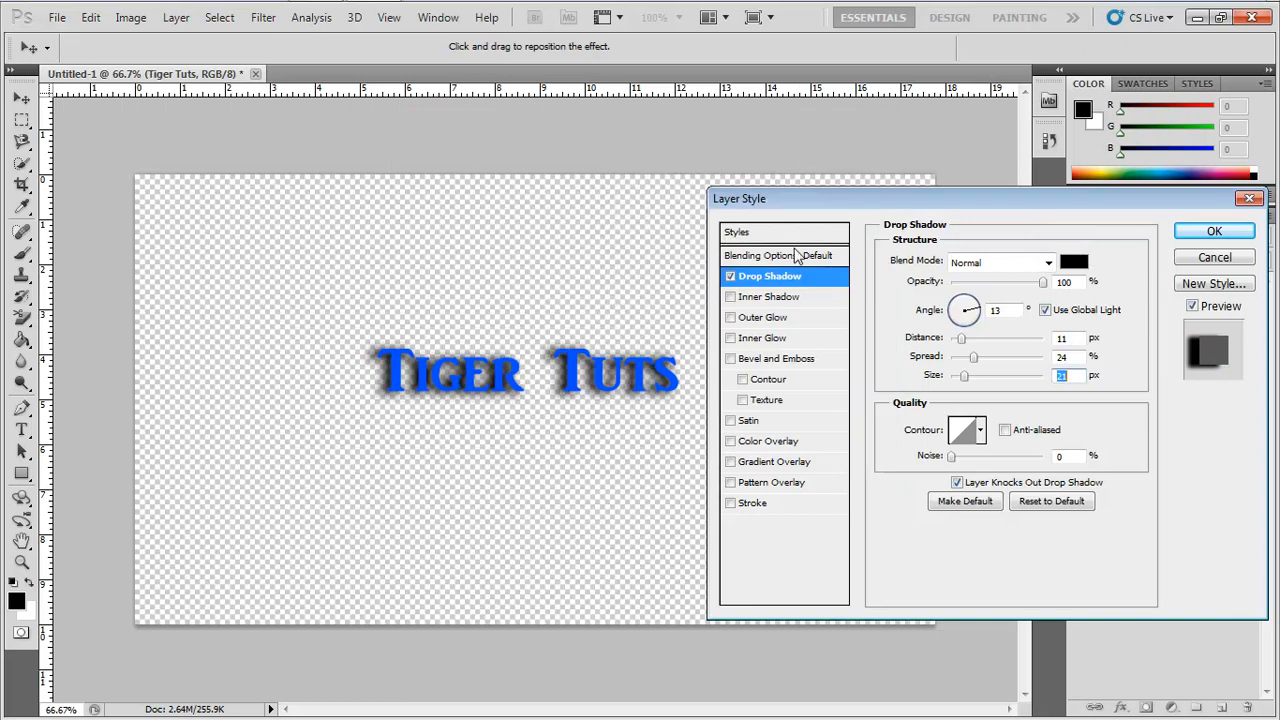
Enable the Inner Shadow effect with the Normal blend mode and apply the layer style
click(758, 298)
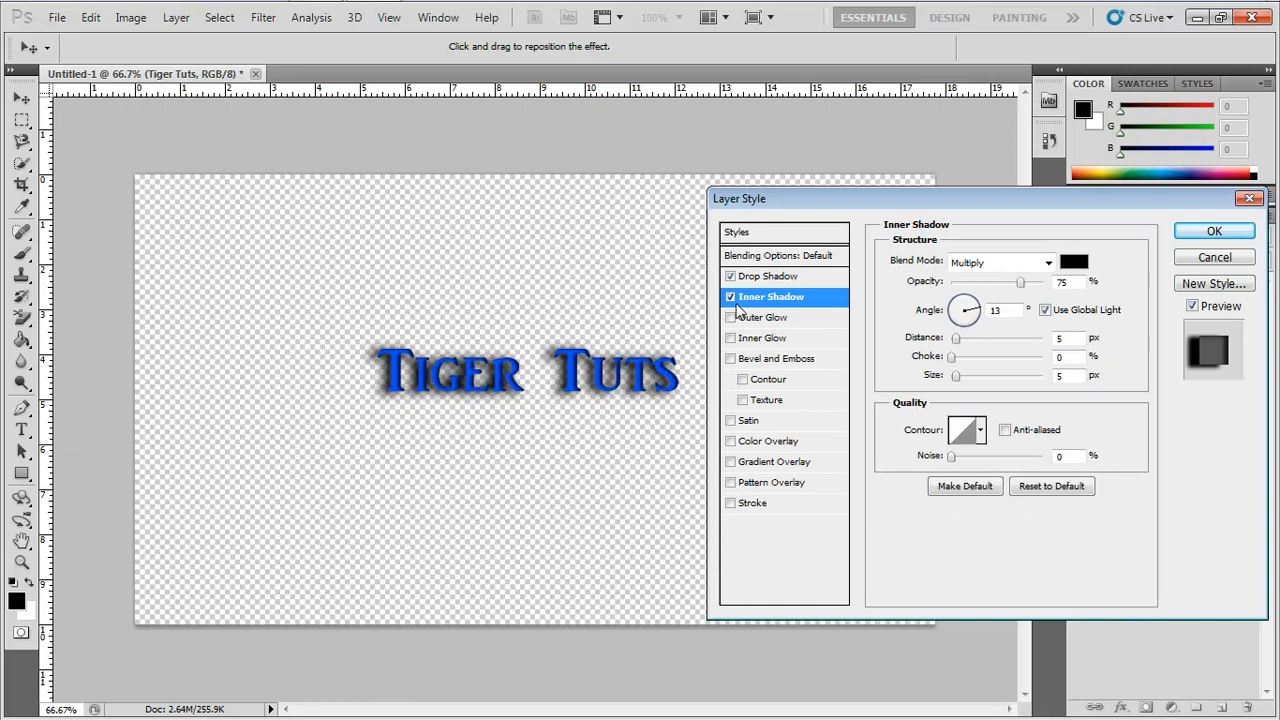
click(1042, 263)
drag(1023, 10, 900, 270)
drag(655, 275, 650, 2)
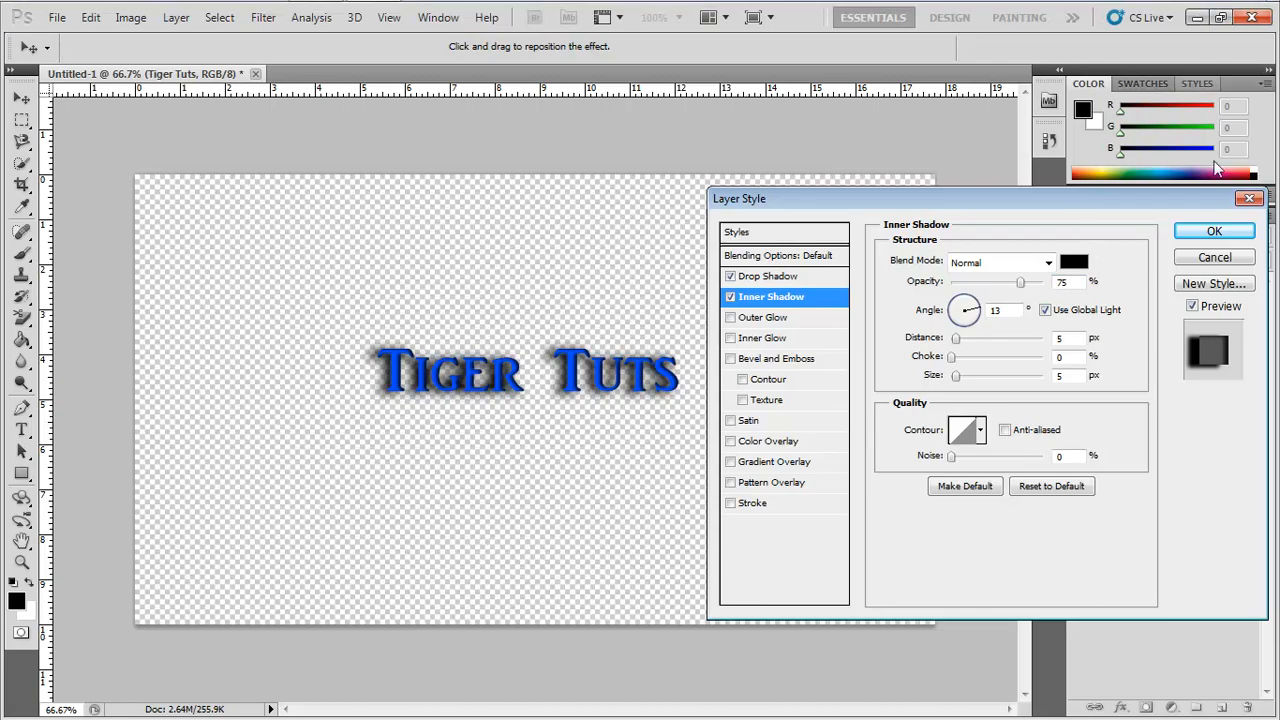
click(1214, 232)
click(1196, 18)
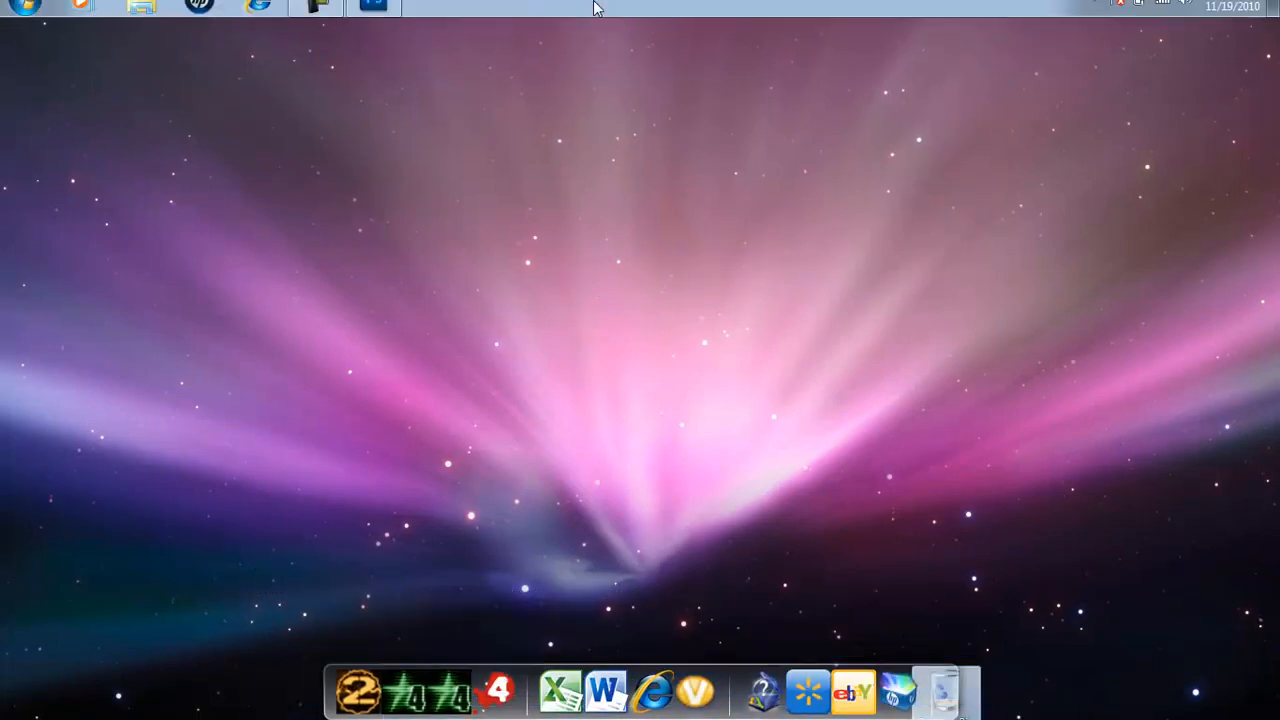
click(373, 18)
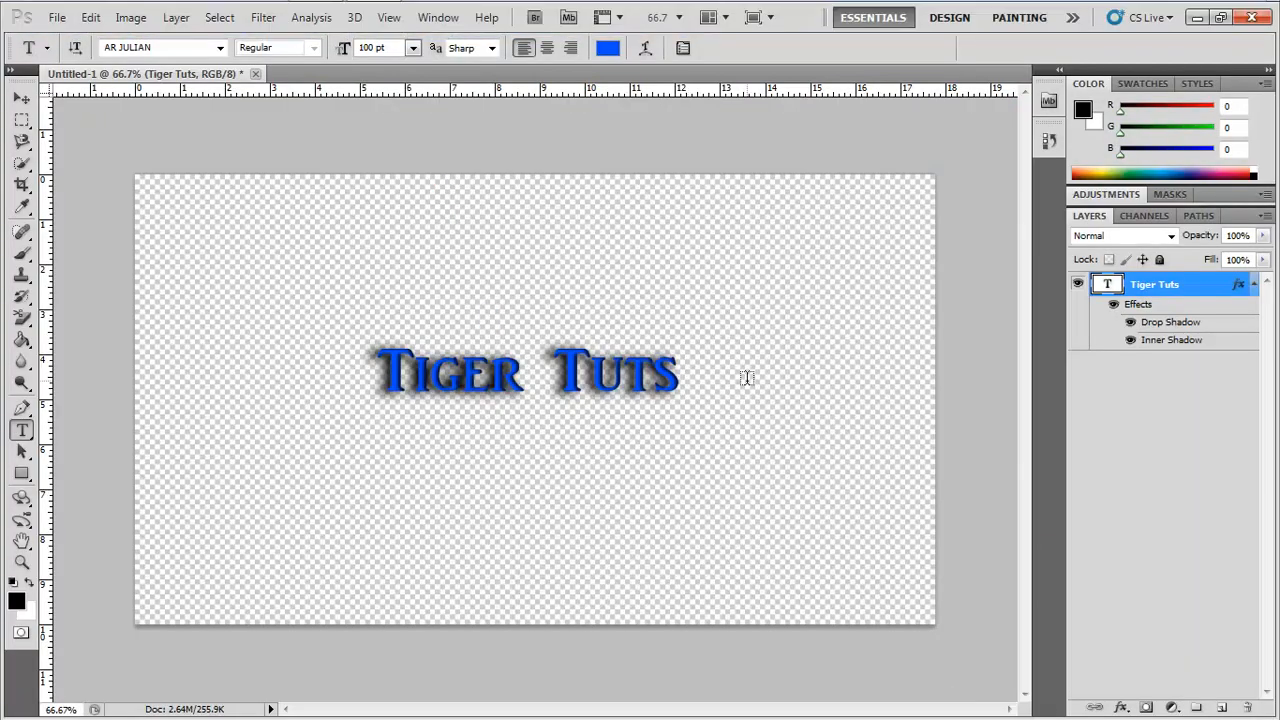
Reopen the text layer's Inner Shadow settings and set the angle to 102° and the distance to 7 px
right_click(1114, 292)
click(1095, 325)
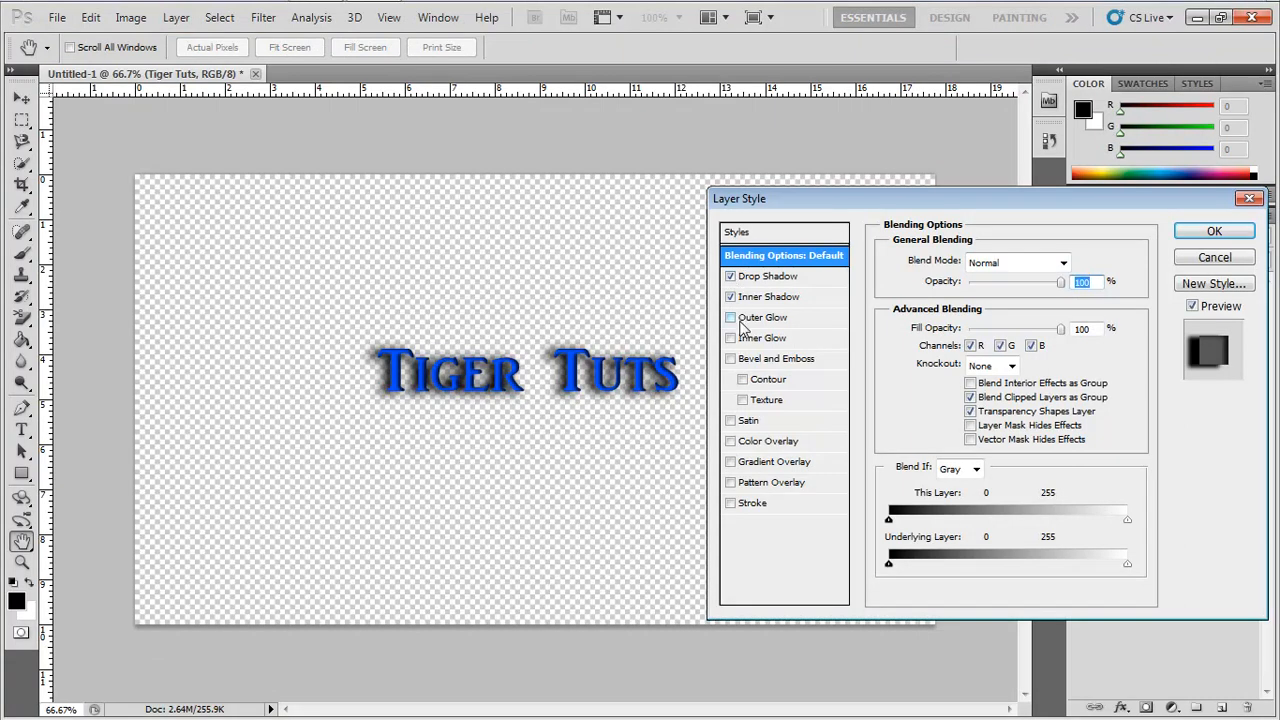
click(745, 300)
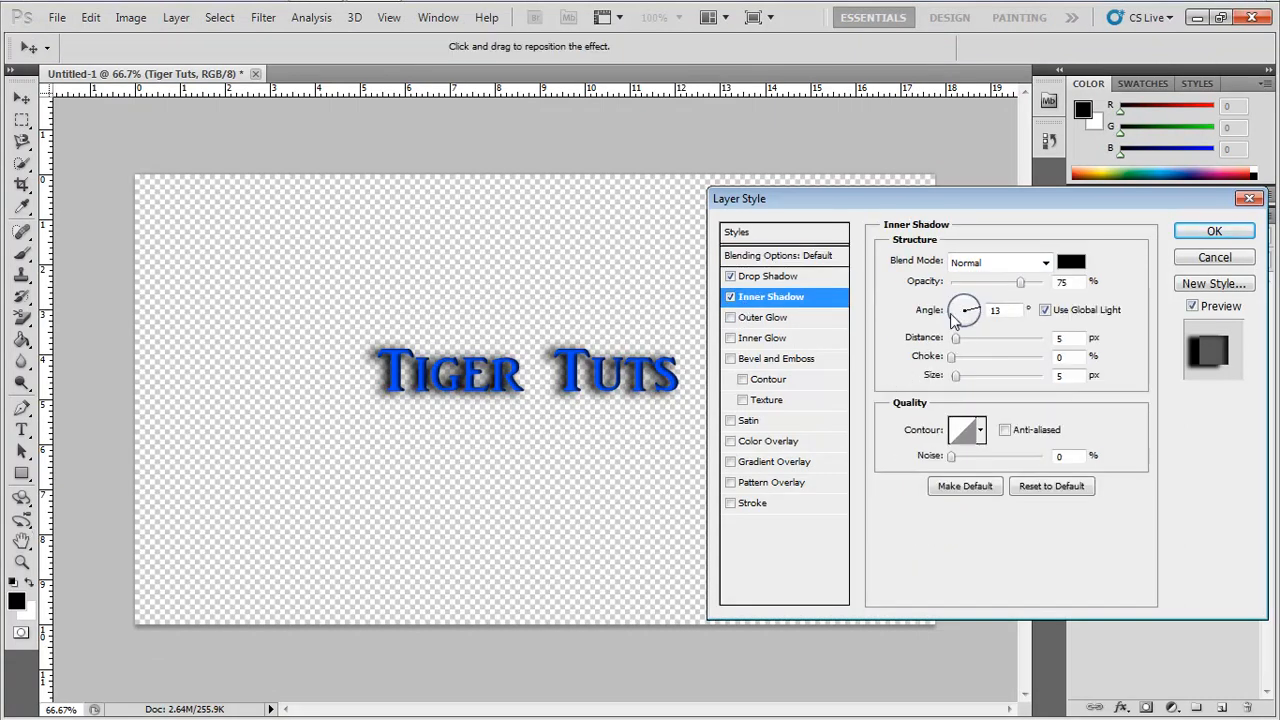
mouse_move(974, 318)
mouse_down()
mouse_move(925, 310)
mouse_move(961, 299)
mouse_up()
drag(951, 345, 909, 370)
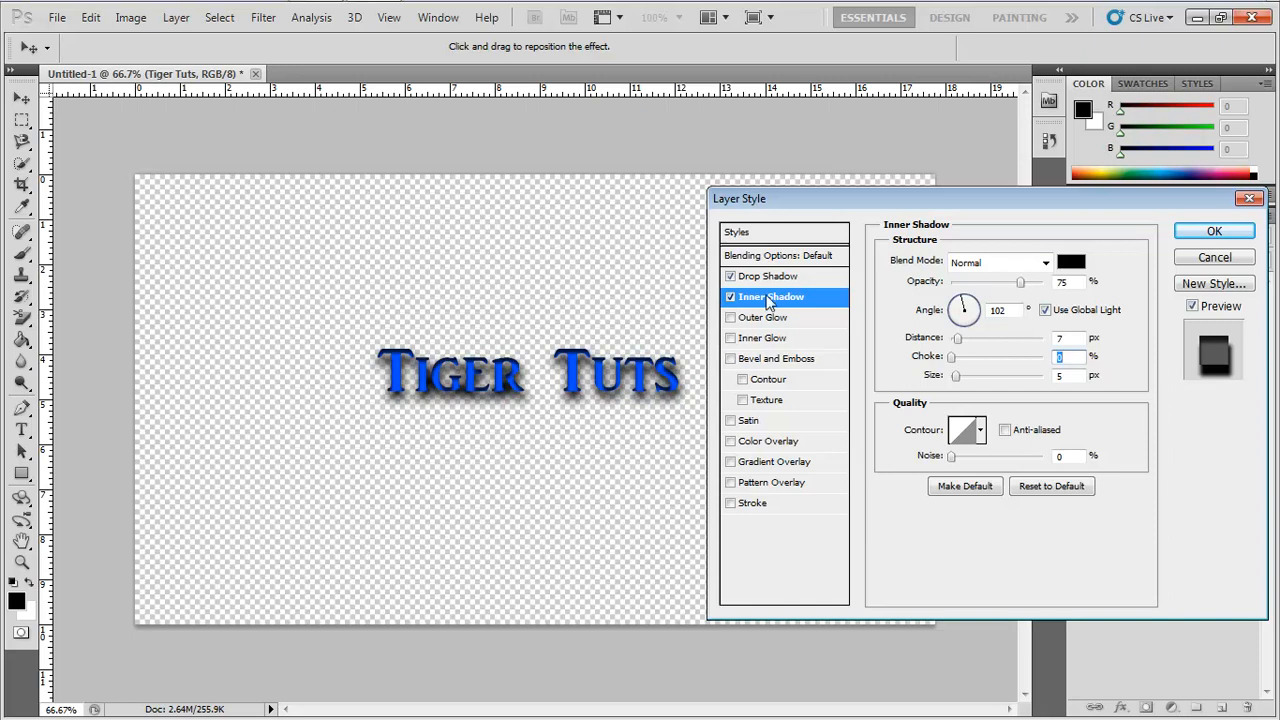
Enable the Outer Glow and Inner Glow effects and set the inner glow's color to red
click(783, 320)
click(790, 340)
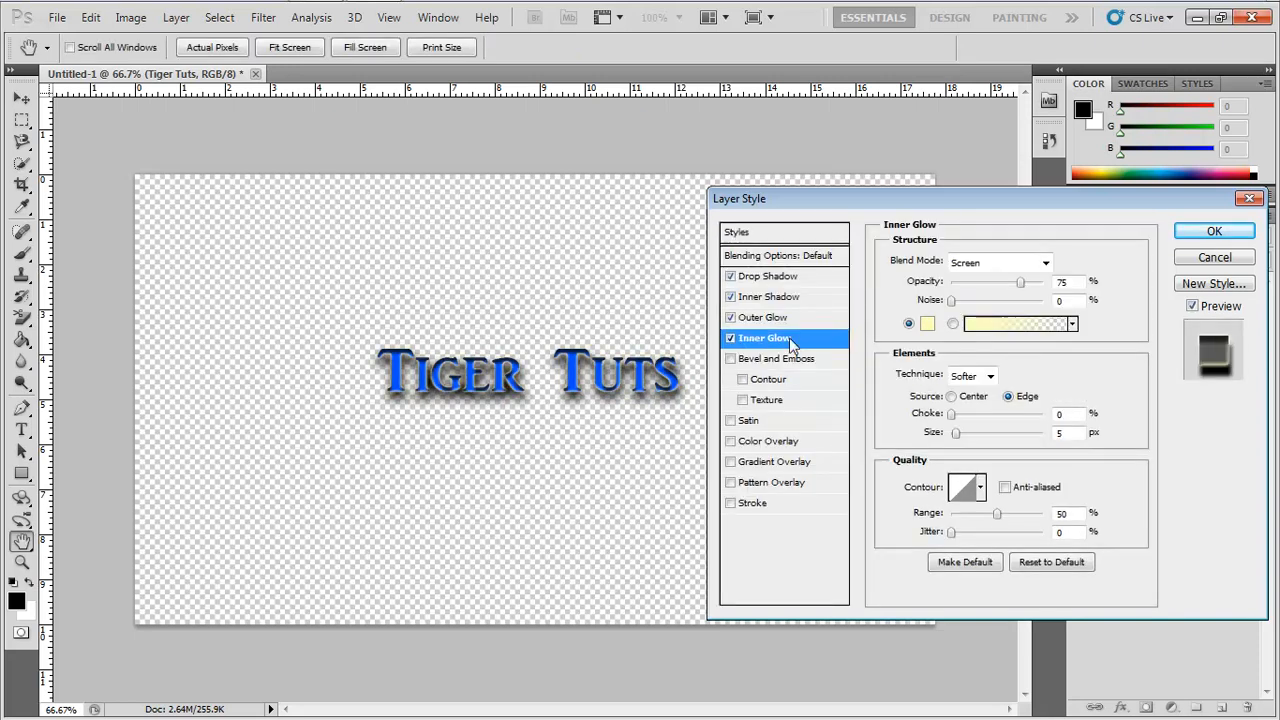
click(924, 324)
drag(662, 300, 771, 54)
click(828, 153)
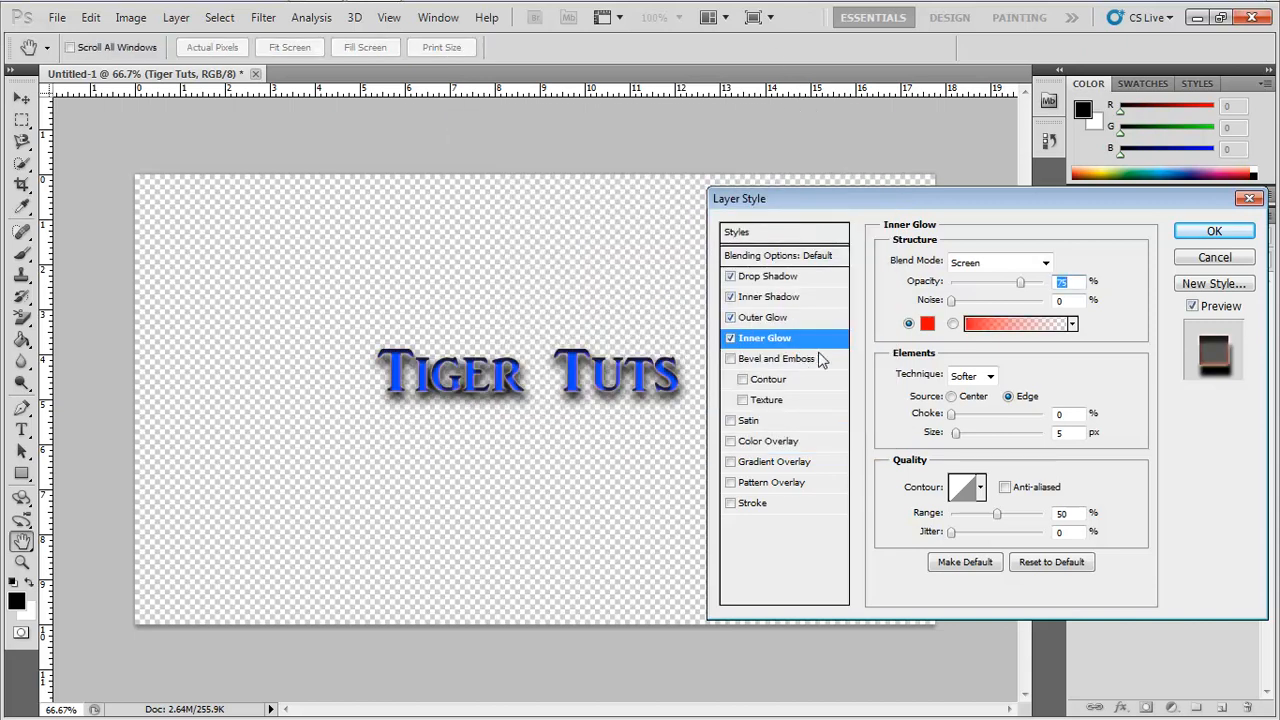
Set the inner glow's noise to 23% and its size to 24 px
click(776, 324)
click(757, 342)
drag(952, 304, 973, 300)
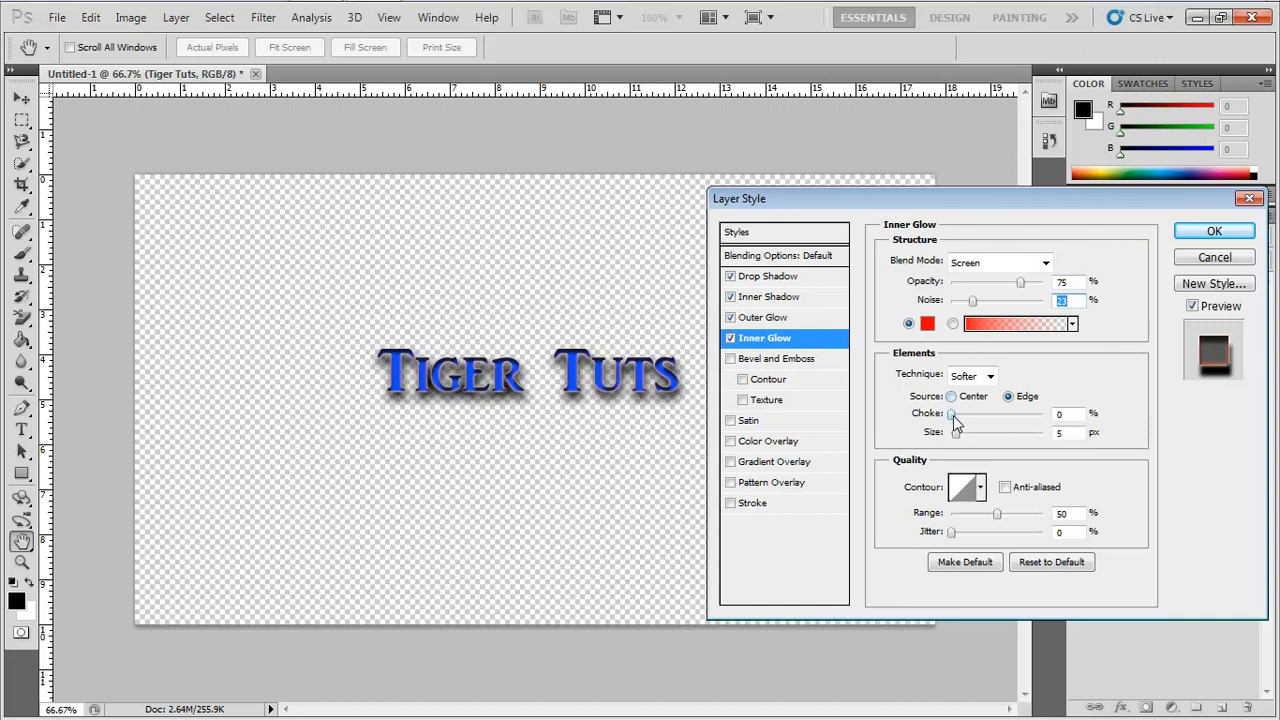
mouse_move(958, 432)
mouse_down()
mouse_move(981, 436)
mouse_move(945, 441)
mouse_move(968, 441)
mouse_up()
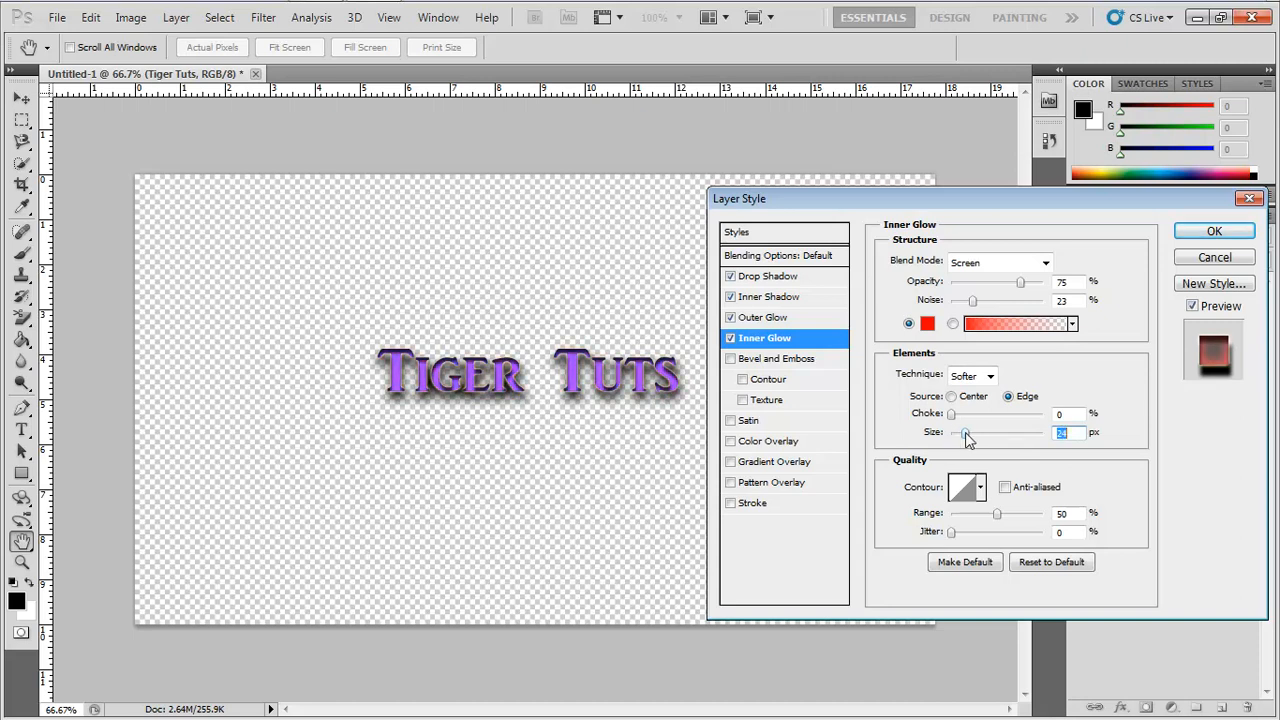
Enable Bevel and Emboss, compare its styles including Pillow Emboss and Stroke Emboss, and set the style to Emboss
click(755, 359)
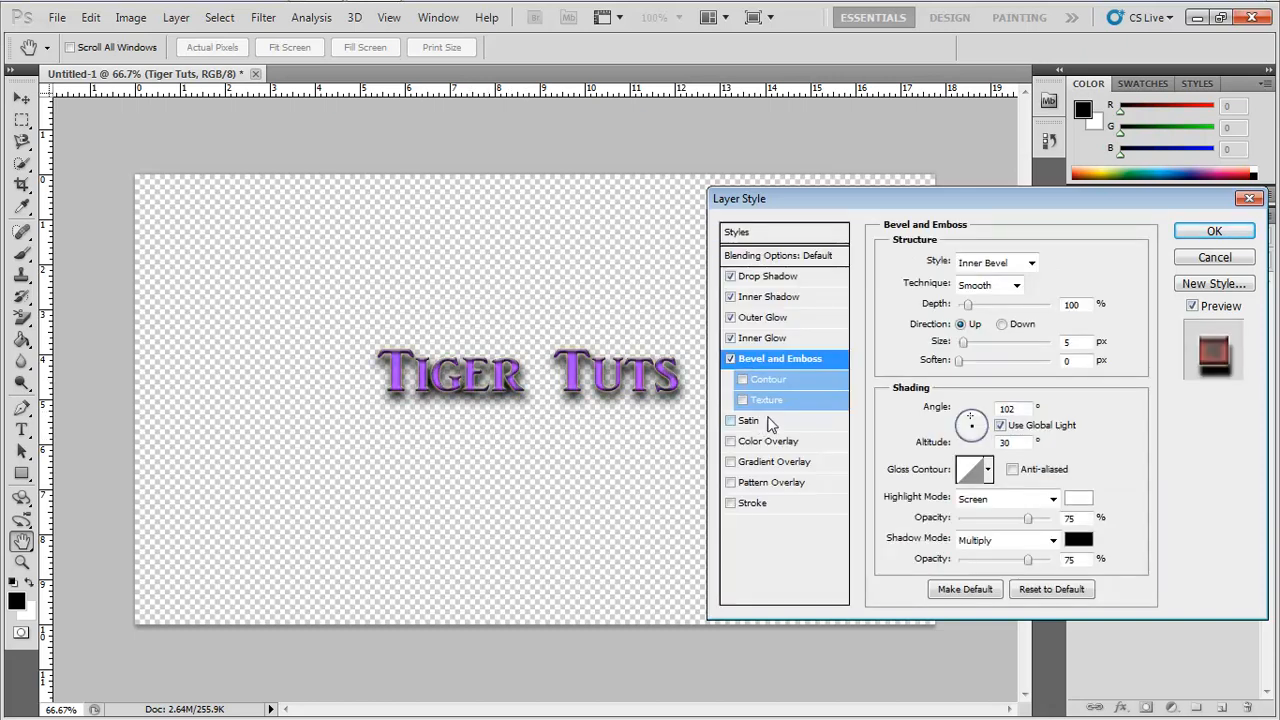
click(990, 263)
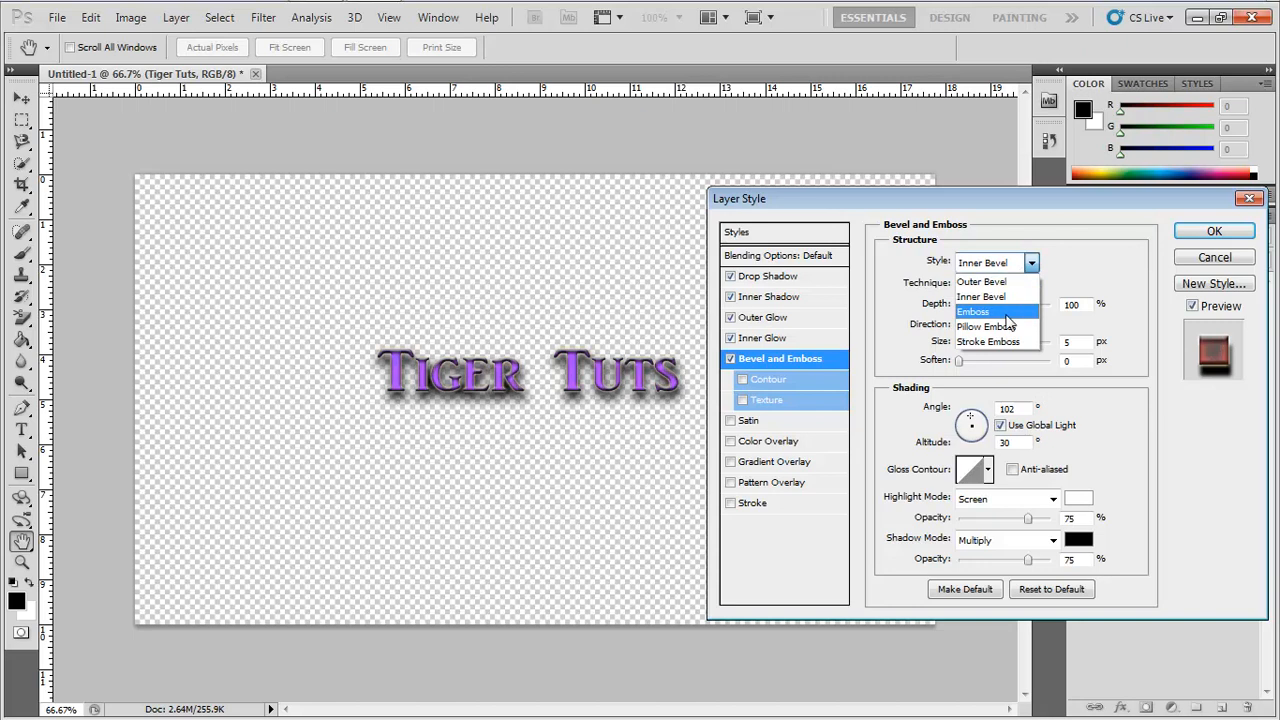
click(1010, 320)
click(997, 265)
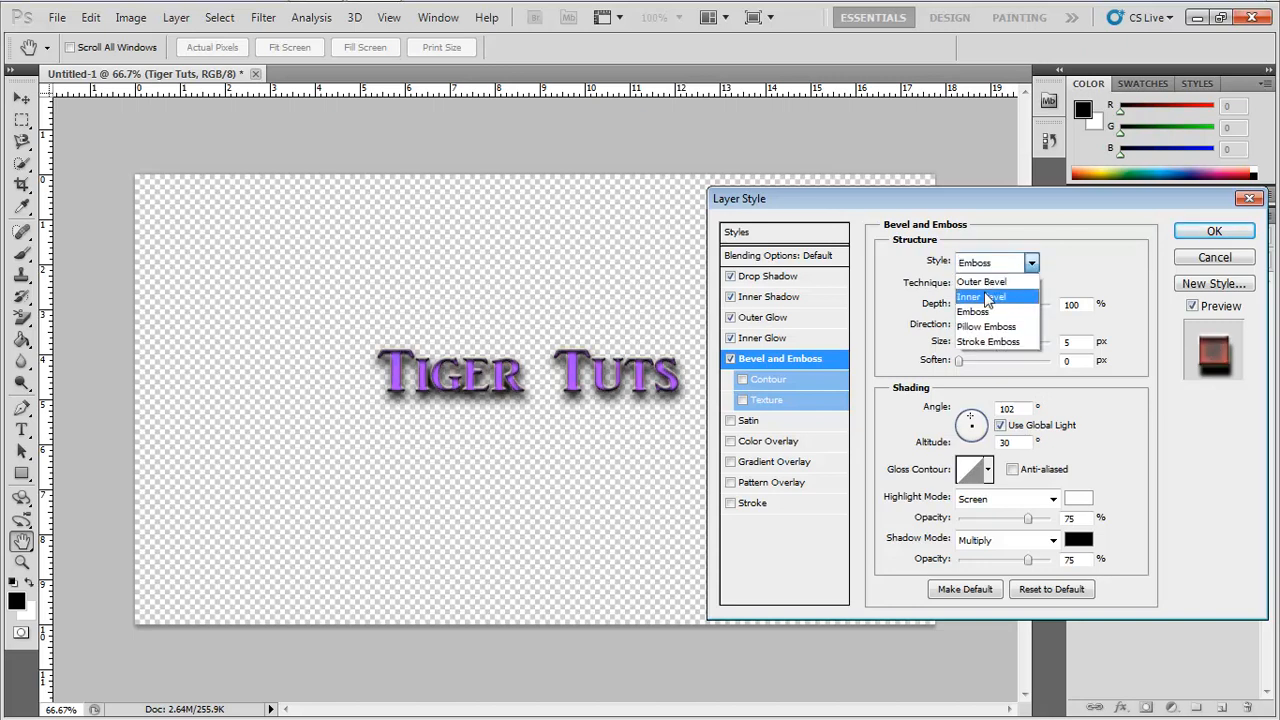
click(990, 327)
click(997, 263)
click(990, 342)
click(995, 262)
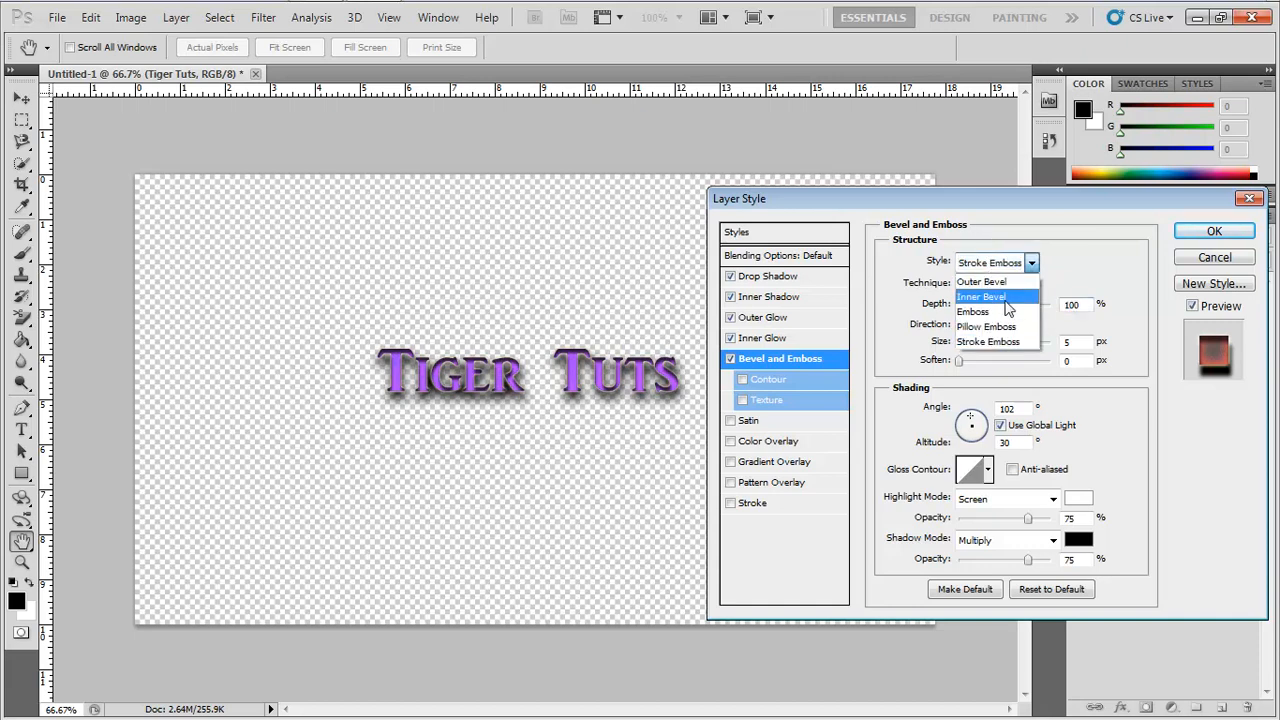
click(1000, 276)
click(1008, 262)
click(1022, 305)
Try the Chisel Soft and Chisel Hard techniques for the bevel and set it back to Smooth
click(1014, 285)
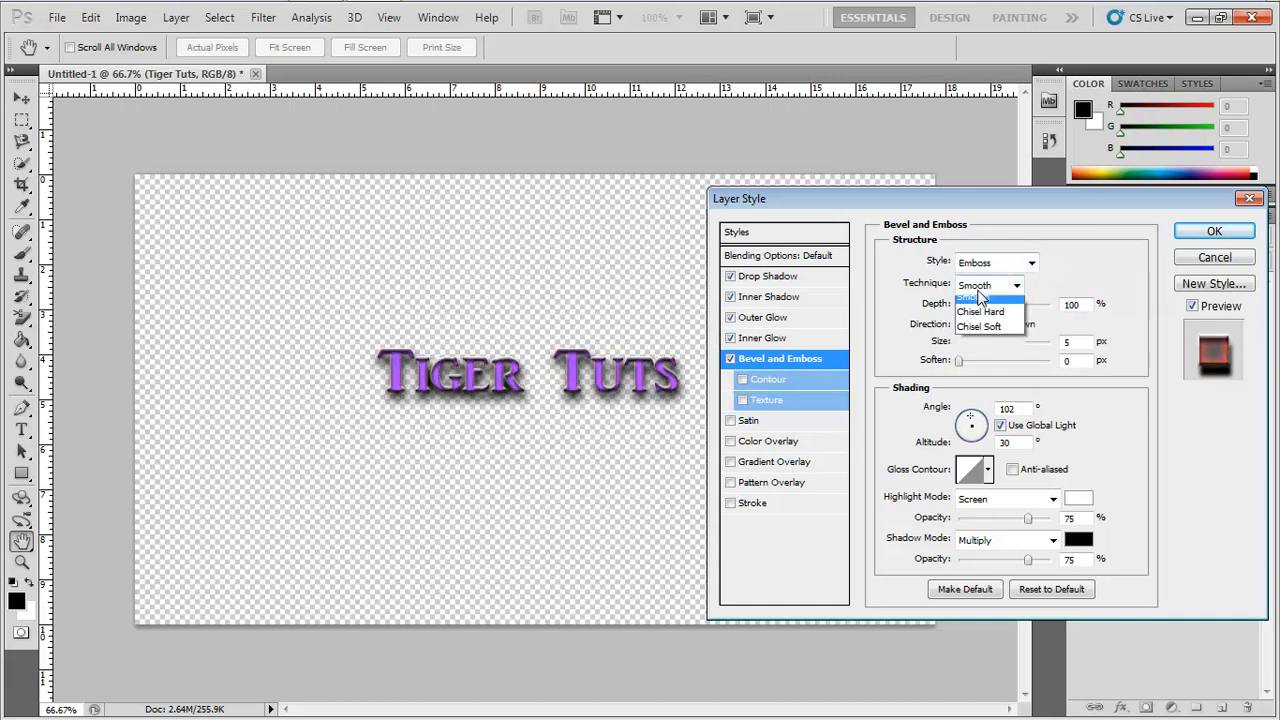
click(989, 335)
click(983, 288)
click(980, 319)
click(983, 286)
click(972, 306)
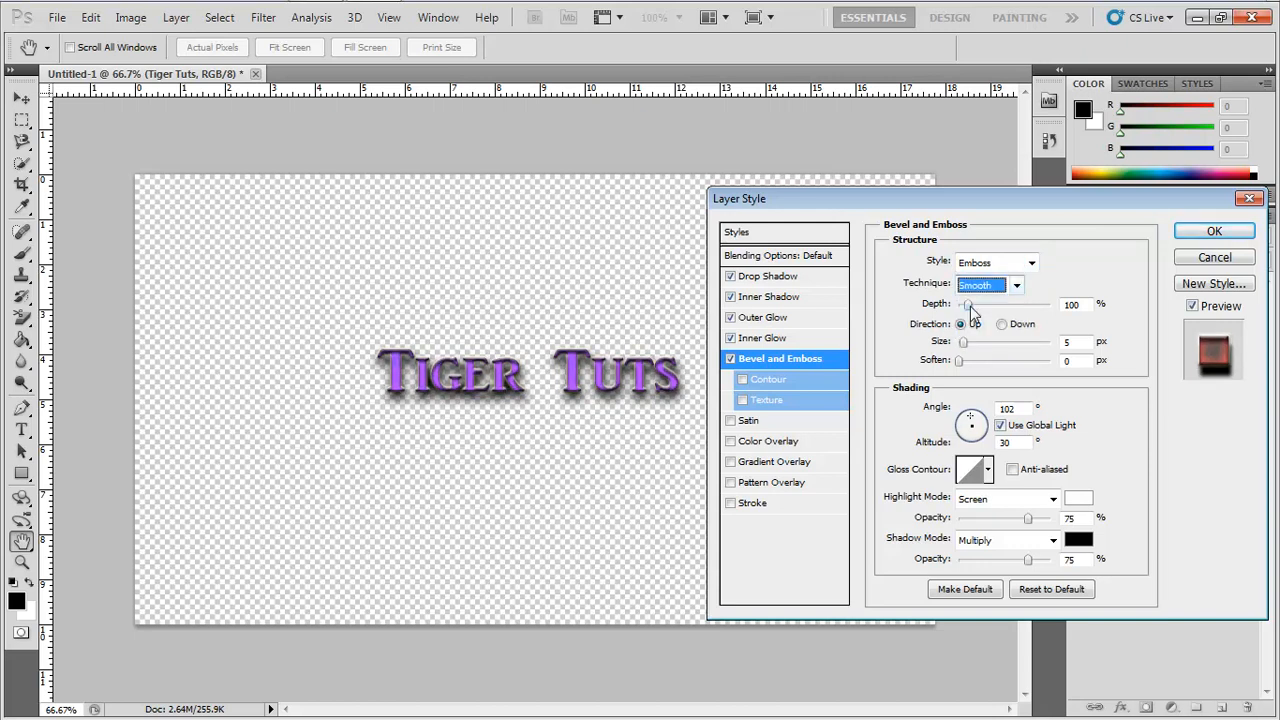
Enable the Texture option of Bevel and Emboss and open its settings
click(743, 400)
click(792, 398)
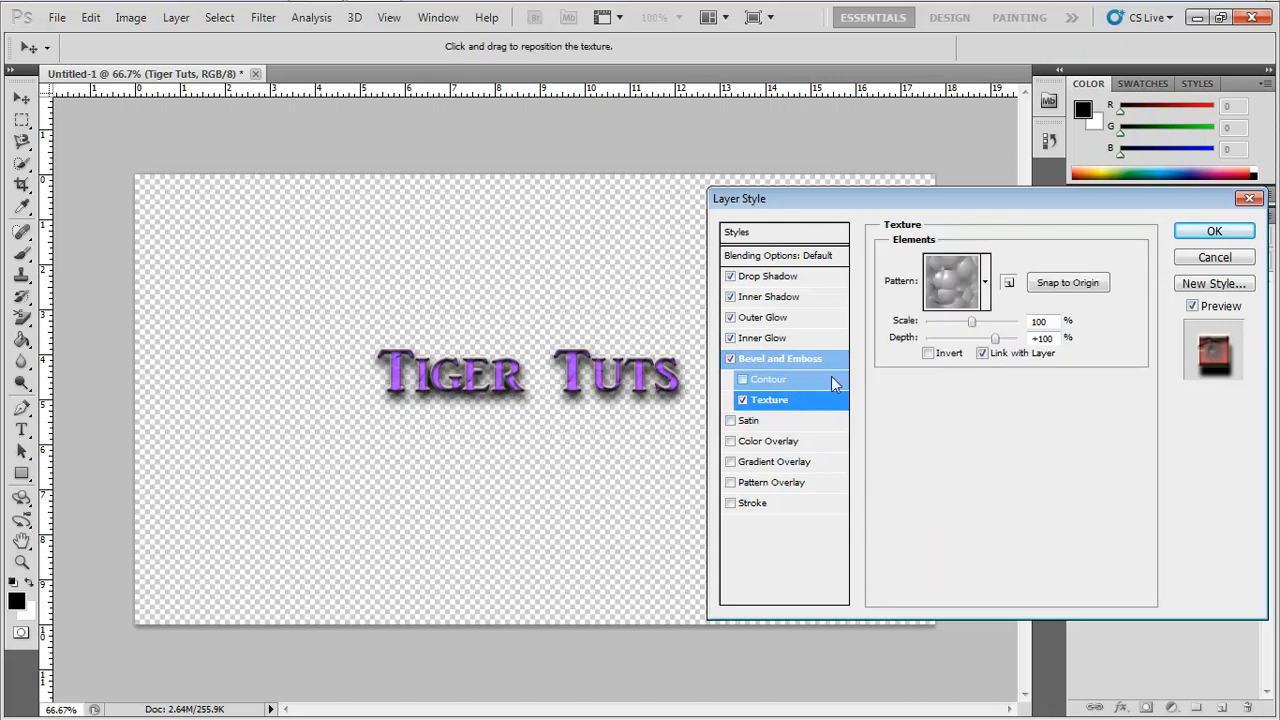
Browse the texture's pattern presets and try to save the current pattern as a new preset
click(985, 282)
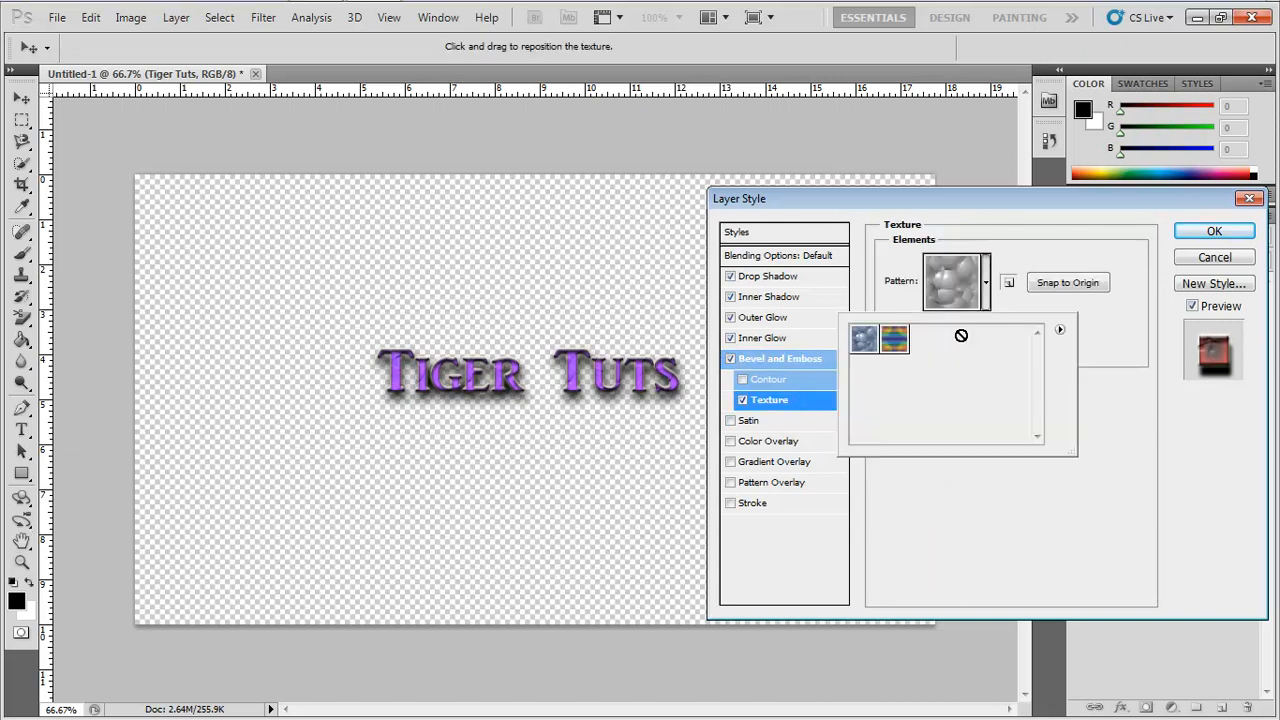
click(1008, 282)
click(1008, 282)
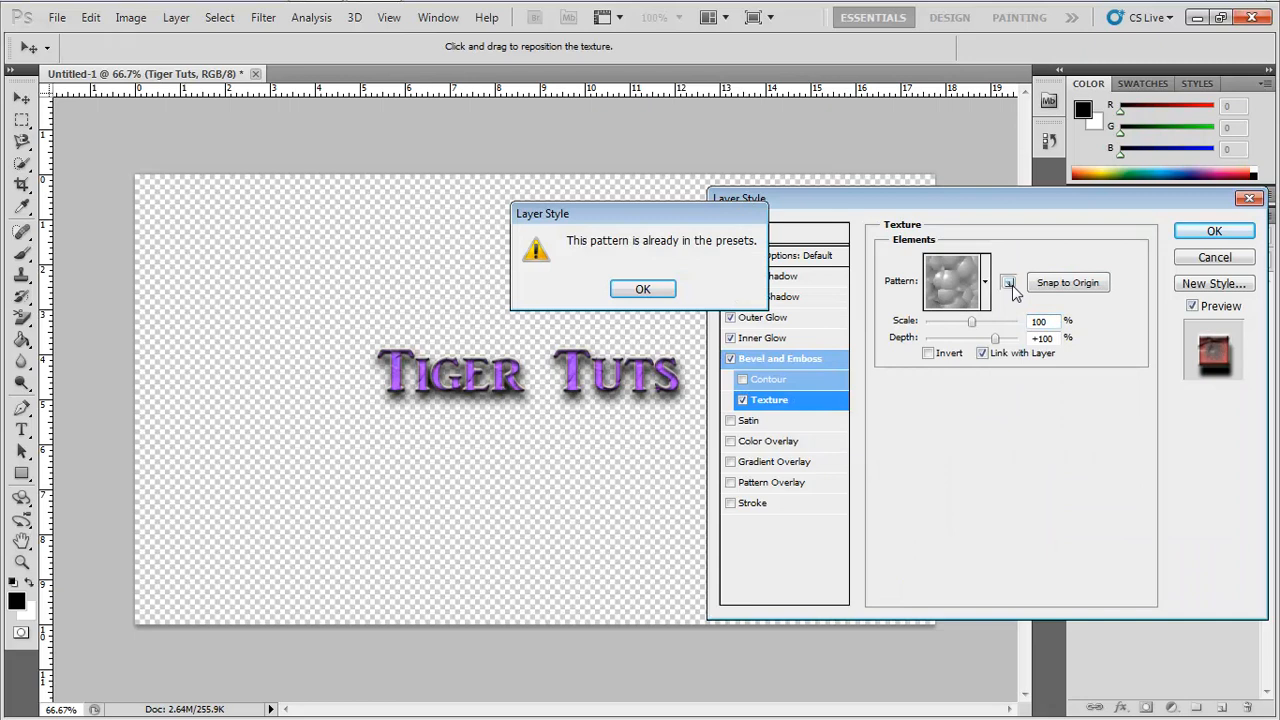
click(643, 289)
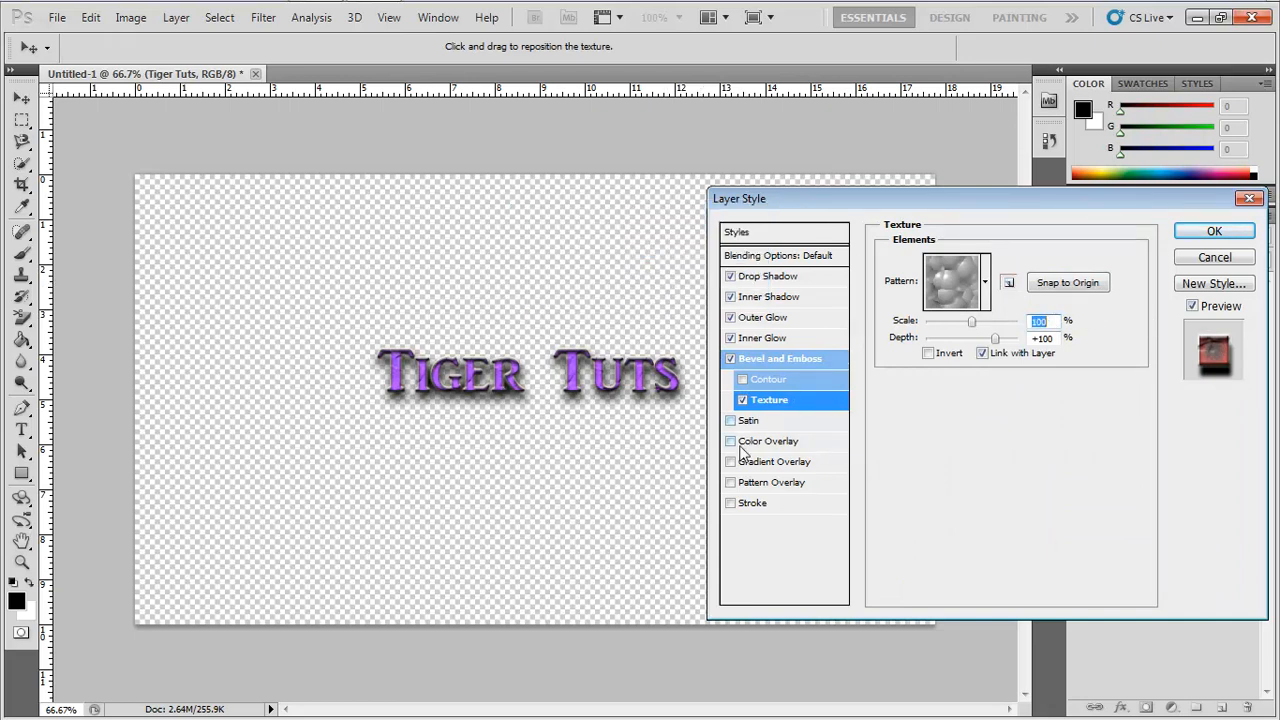
click(968, 292)
click(968, 292)
Try the Satin effect on the text and switch it off again
click(730, 420)
click(745, 421)
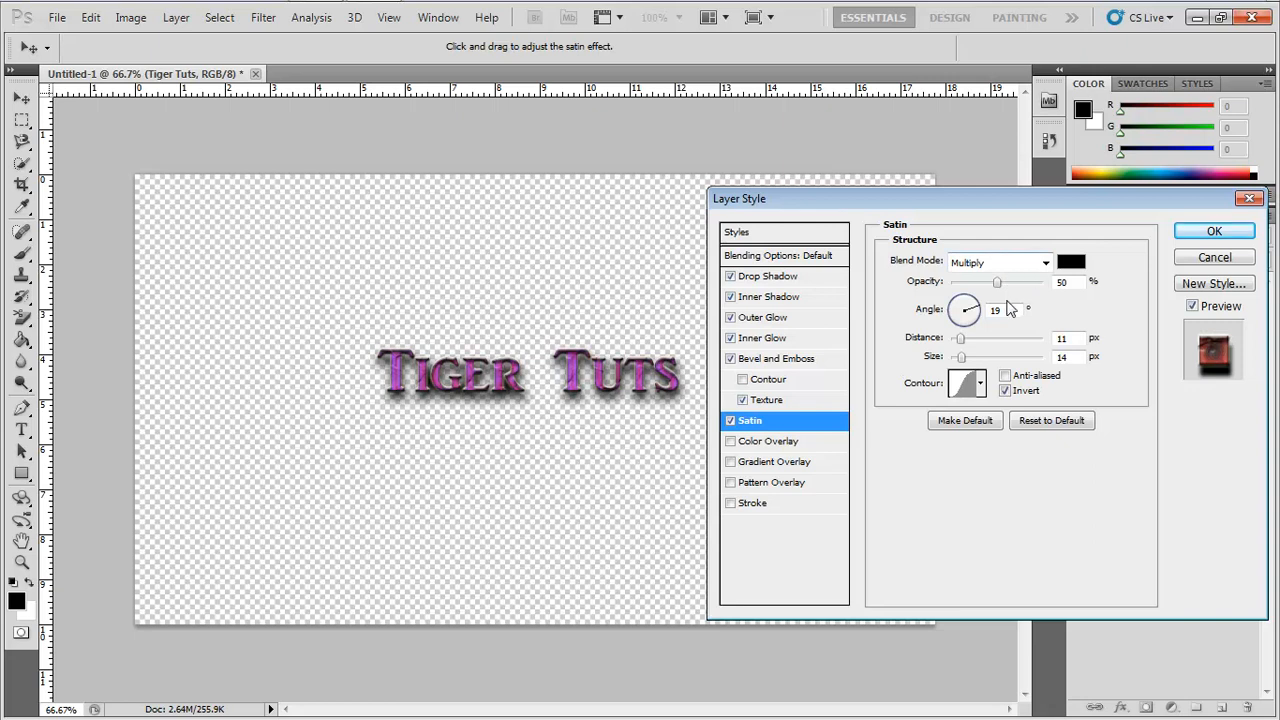
click(730, 420)
Try a red Color Overlay on the text in Normal blend mode and switch it off again
click(740, 441)
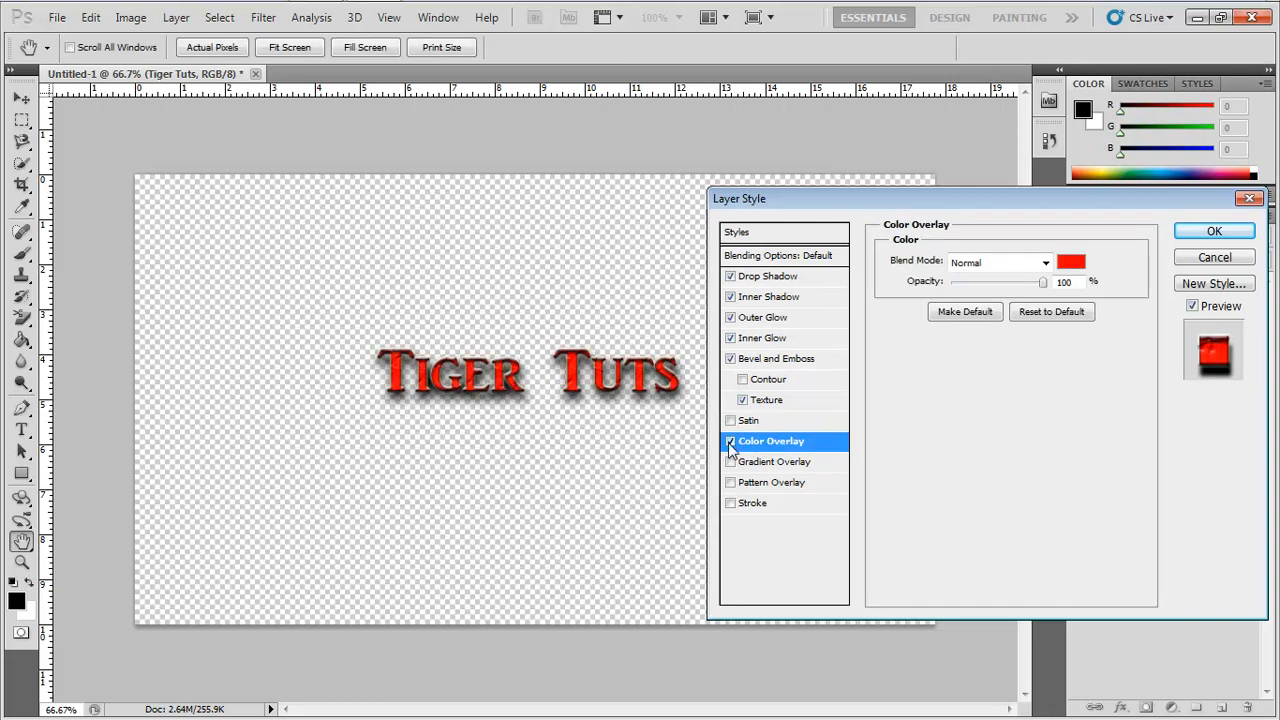
click(1044, 262)
click(1091, 314)
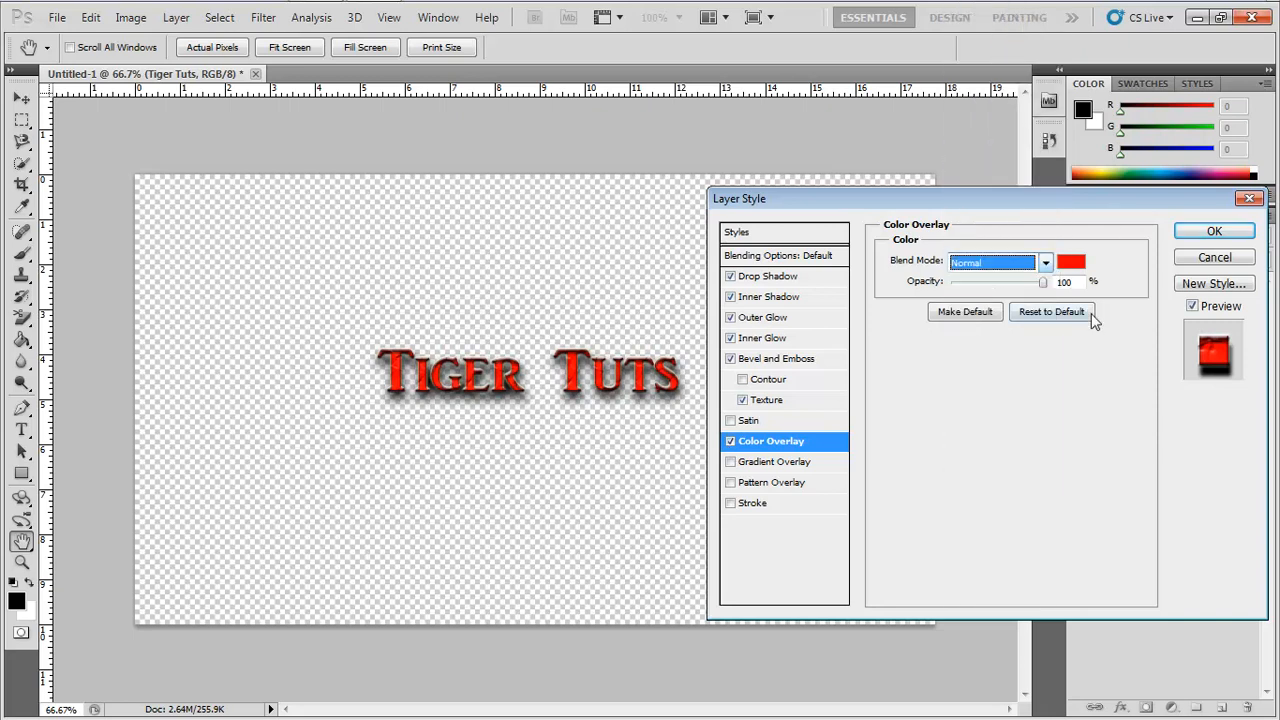
click(730, 441)
Enable Gradient Overlay on the text and apply the Orange, Yellow, Orange gradient preset
click(730, 461)
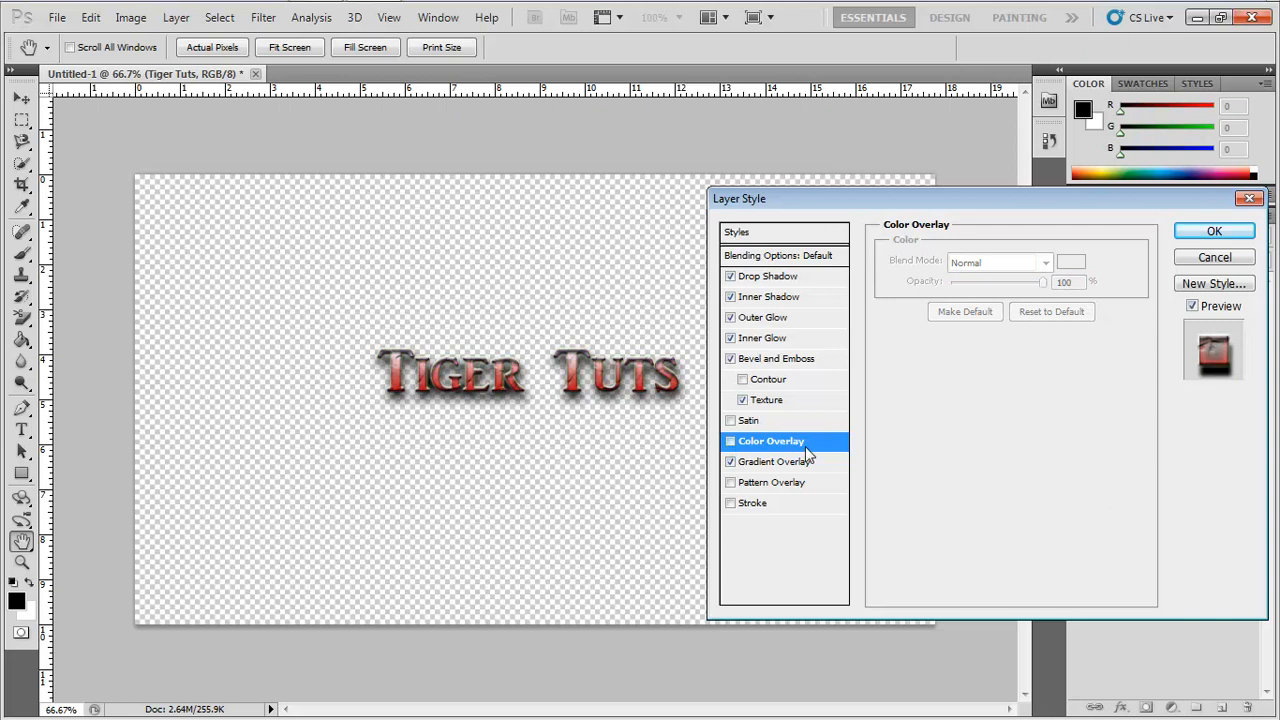
click(808, 463)
click(1020, 302)
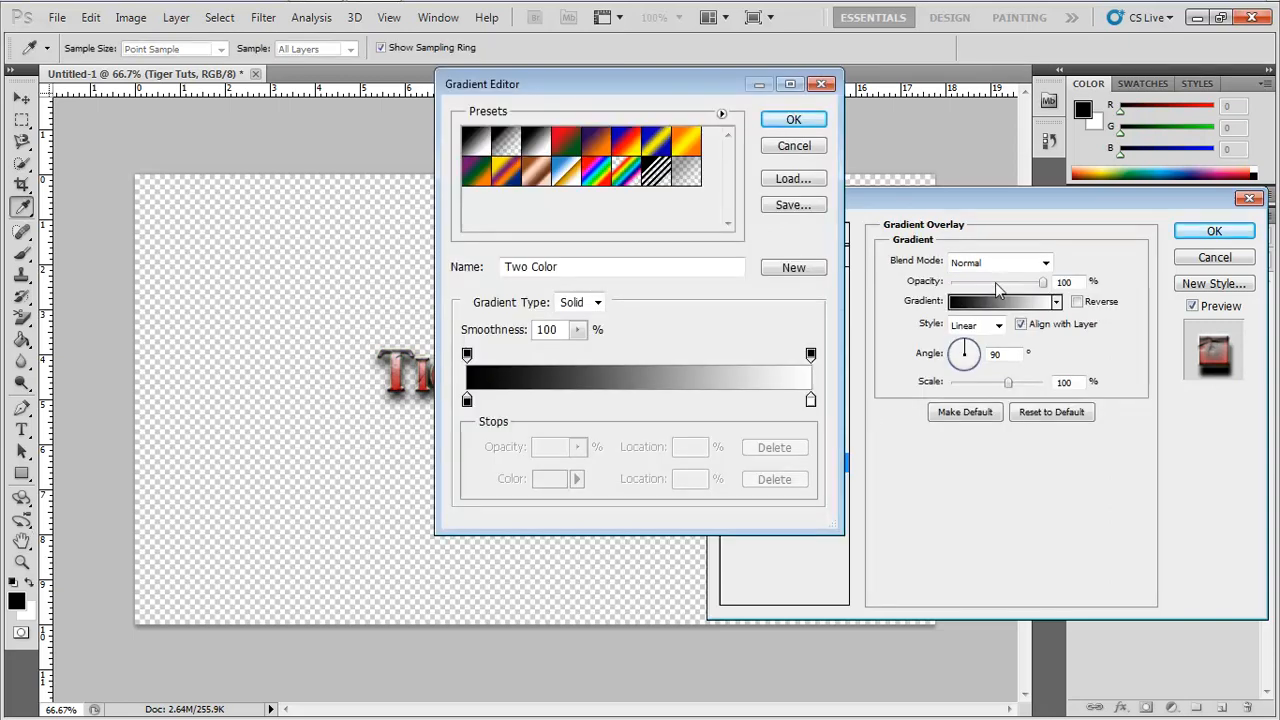
click(530, 146)
click(688, 143)
click(793, 119)
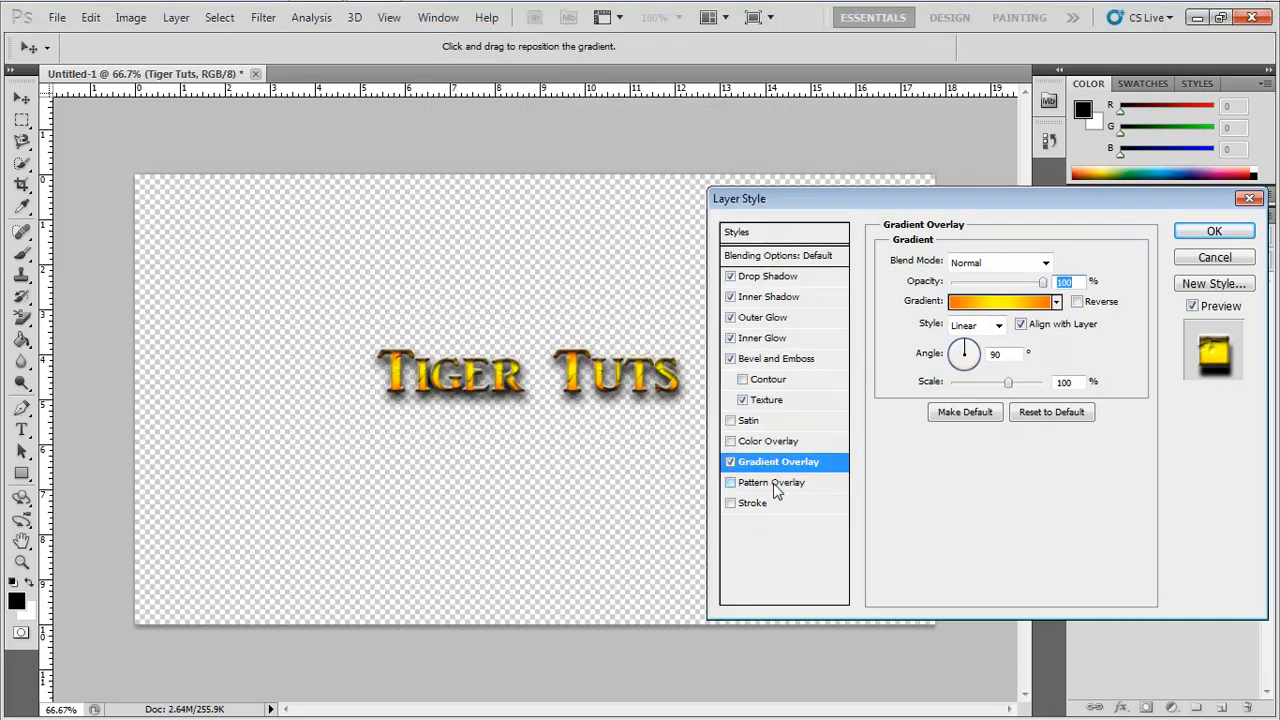
Enable Pattern Overlay and Stroke on the text, and set the stroke size to 5 px
click(734, 484)
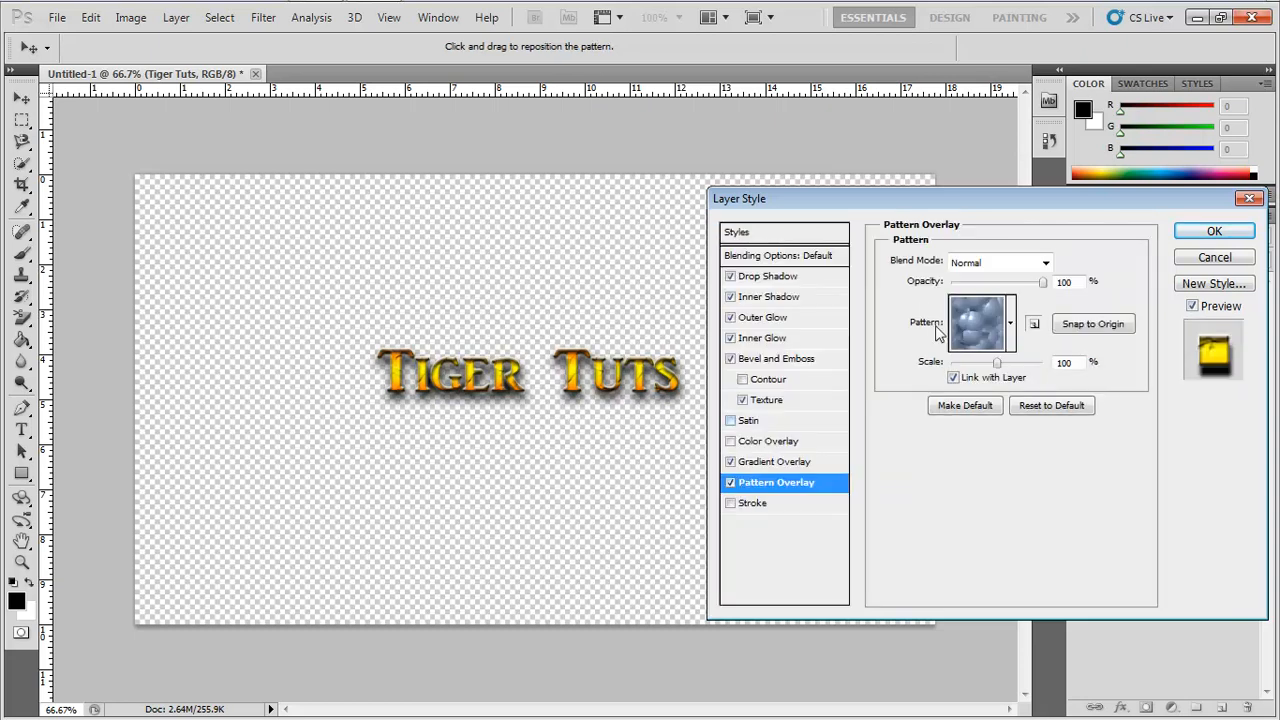
click(731, 503)
click(768, 505)
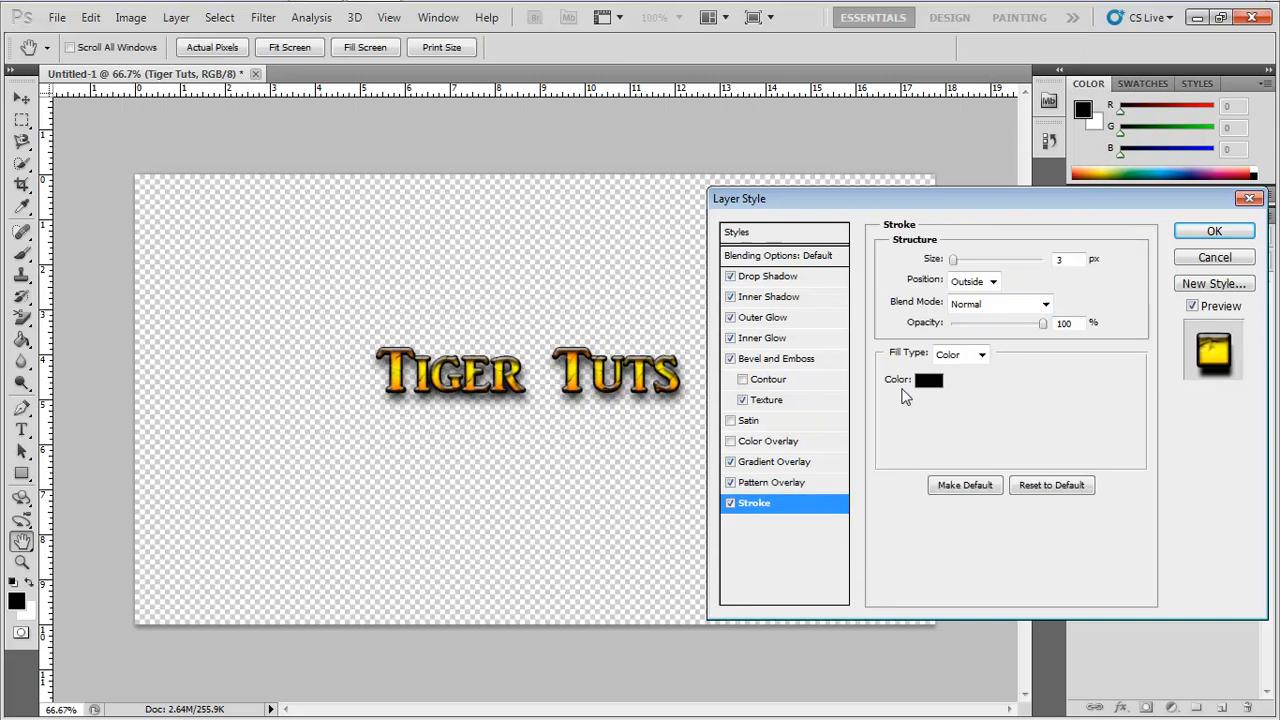
mouse_move(955, 262)
mouse_down()
mouse_move(1008, 256)
mouse_move(956, 264)
mouse_up()
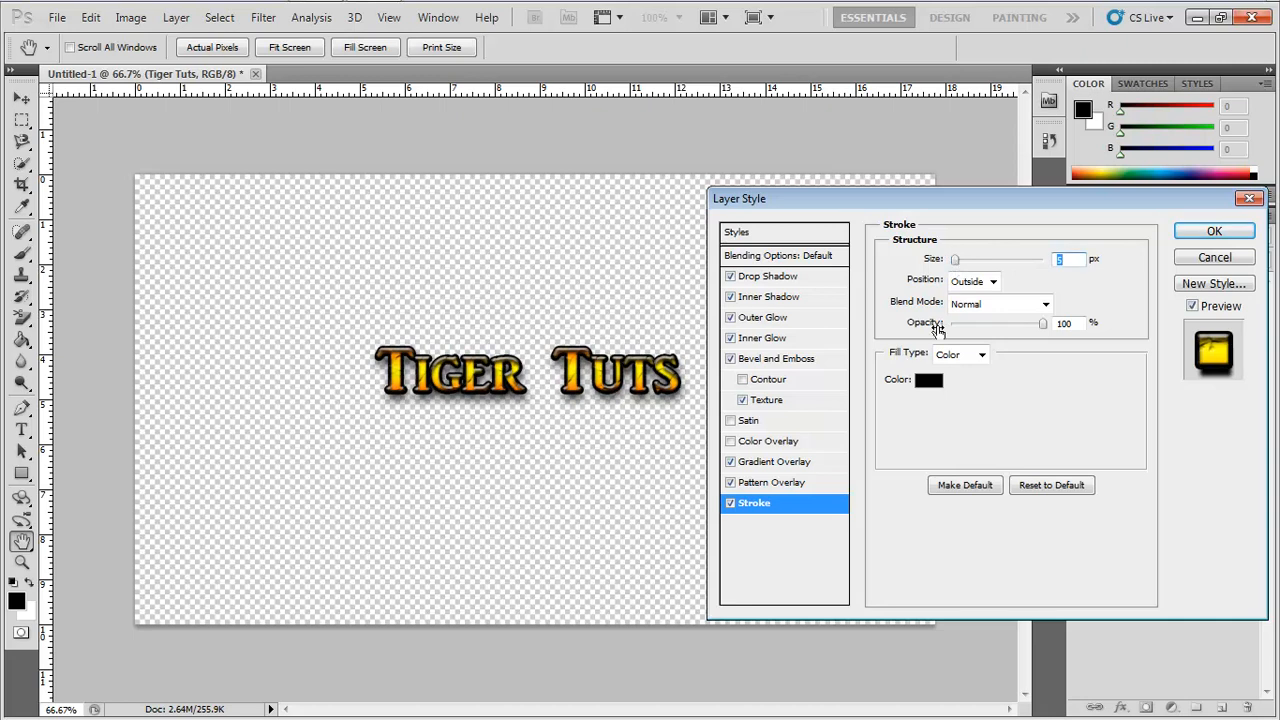
Try red (ff0000) as the stroke color and set it back to black
click(928, 380)
click(537, 177)
drag(537, 177, 636, 164)
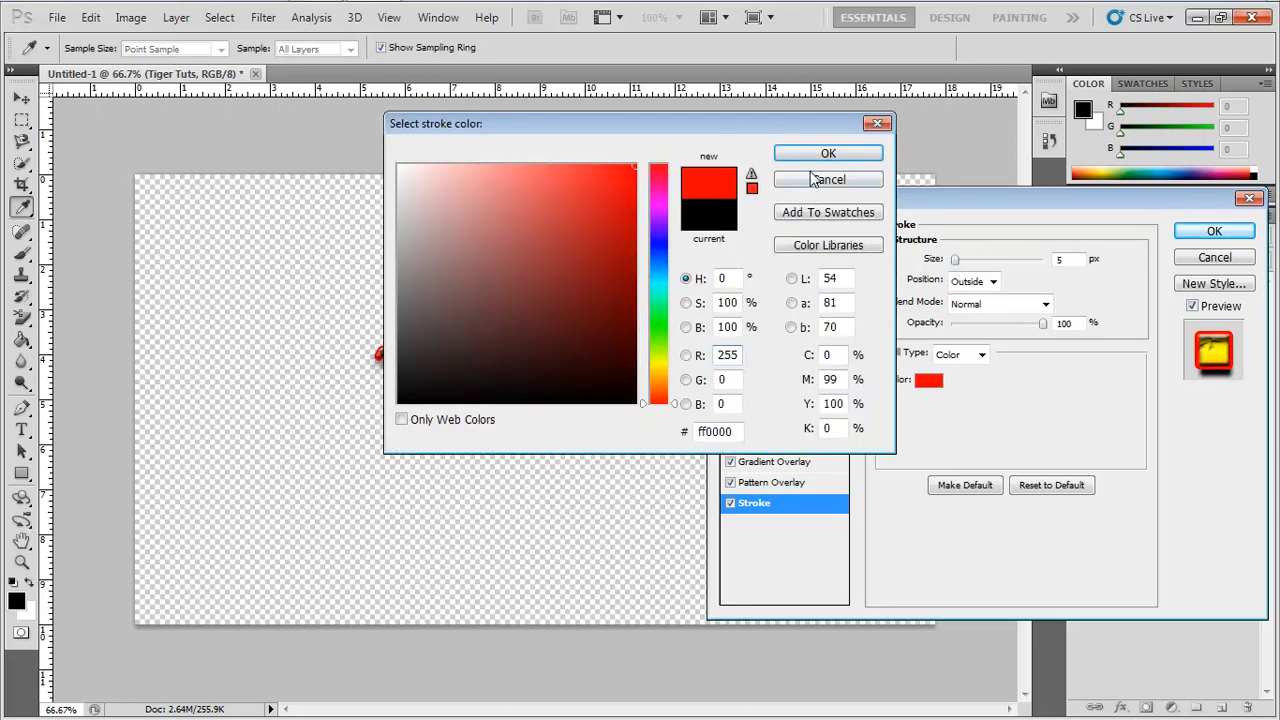
click(828, 153)
click(927, 379)
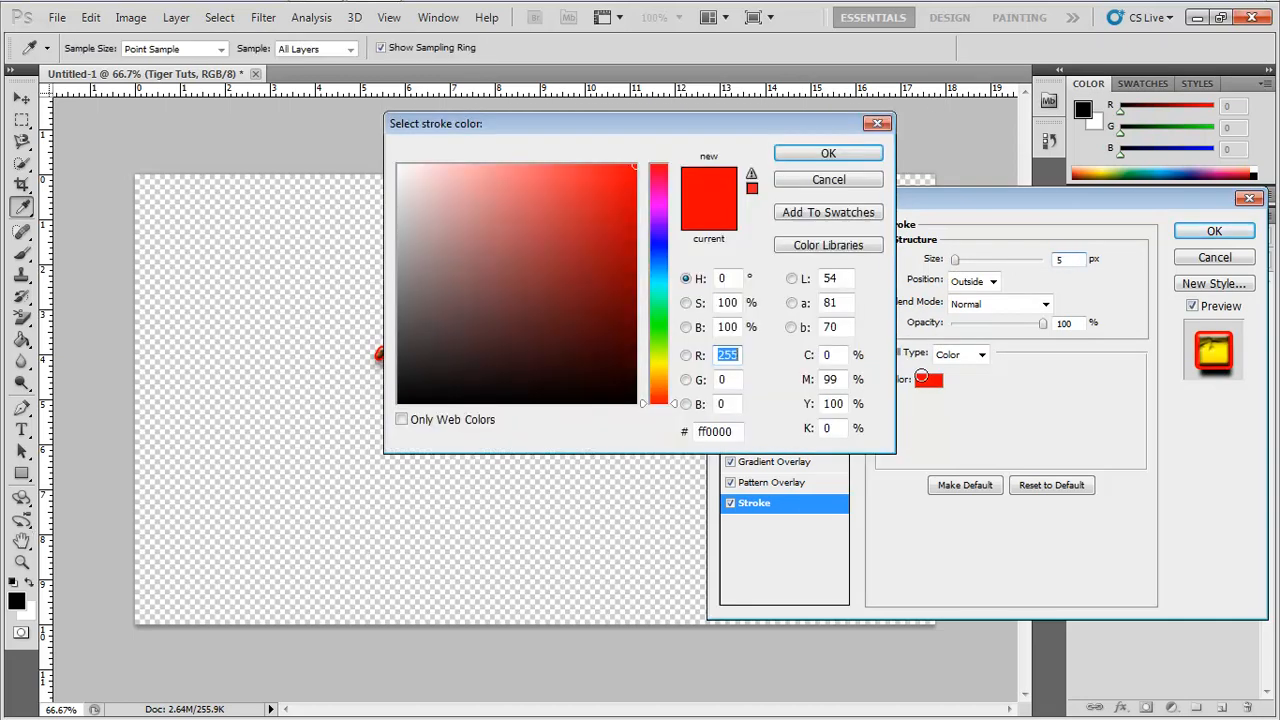
click(409, 402)
click(810, 154)
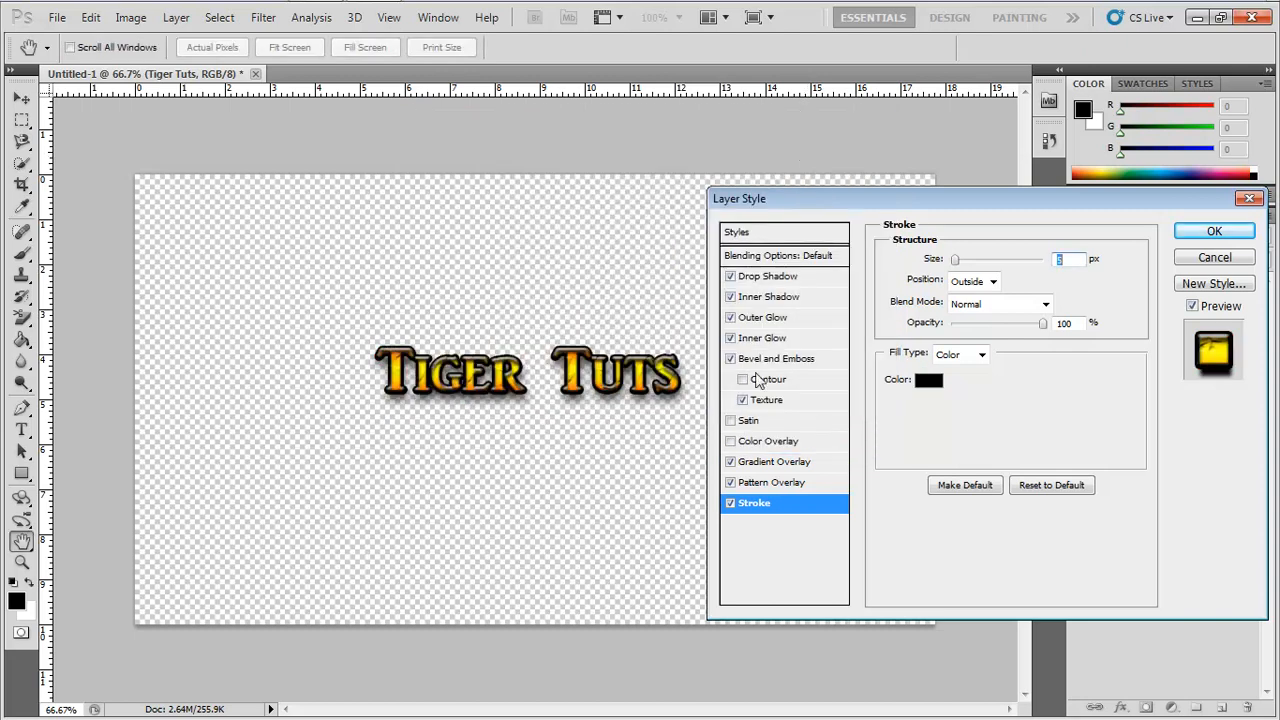
click(922, 381)
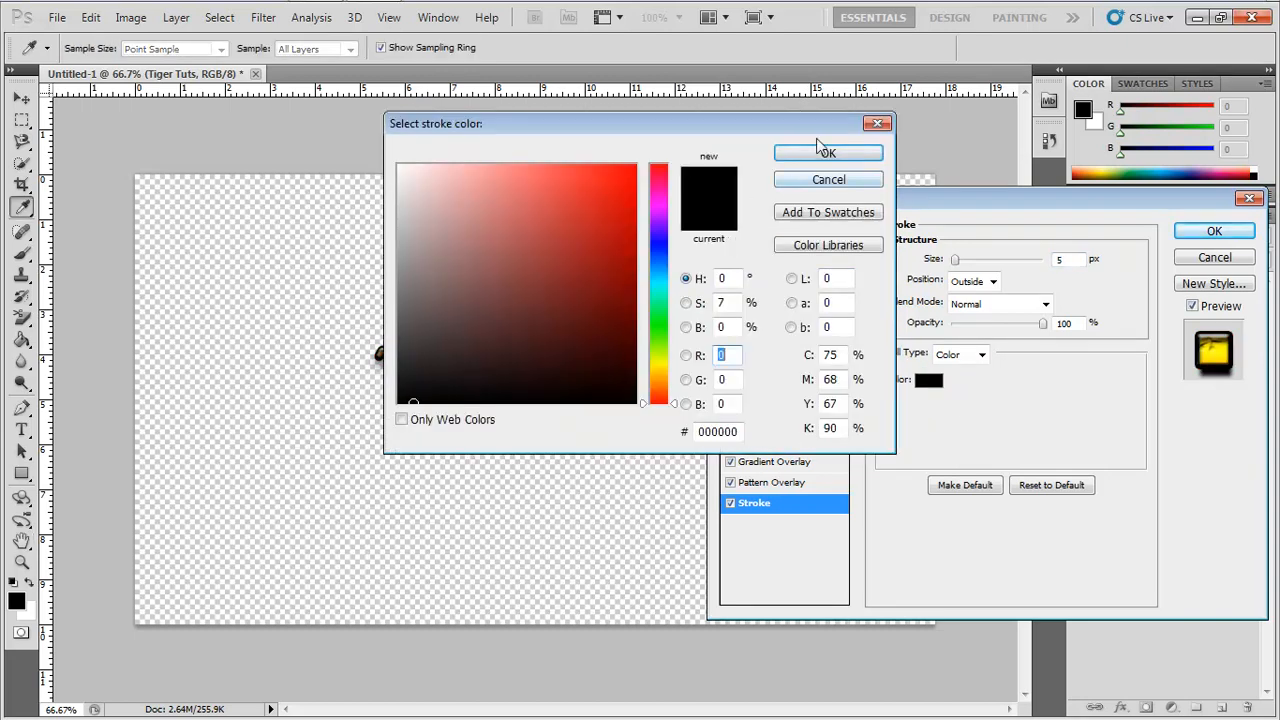
click(818, 153)
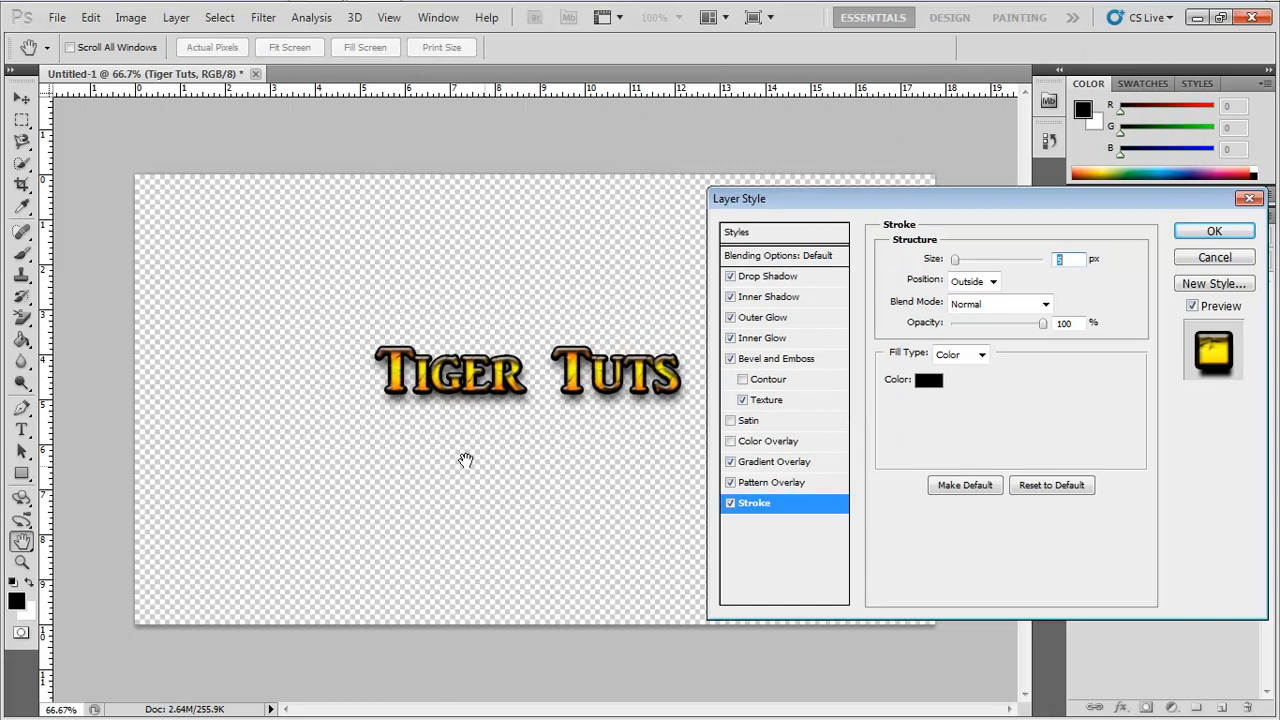
Try a Gradient fill type for the stroke with the Orange, Yellow, Orange preset
click(946, 354)
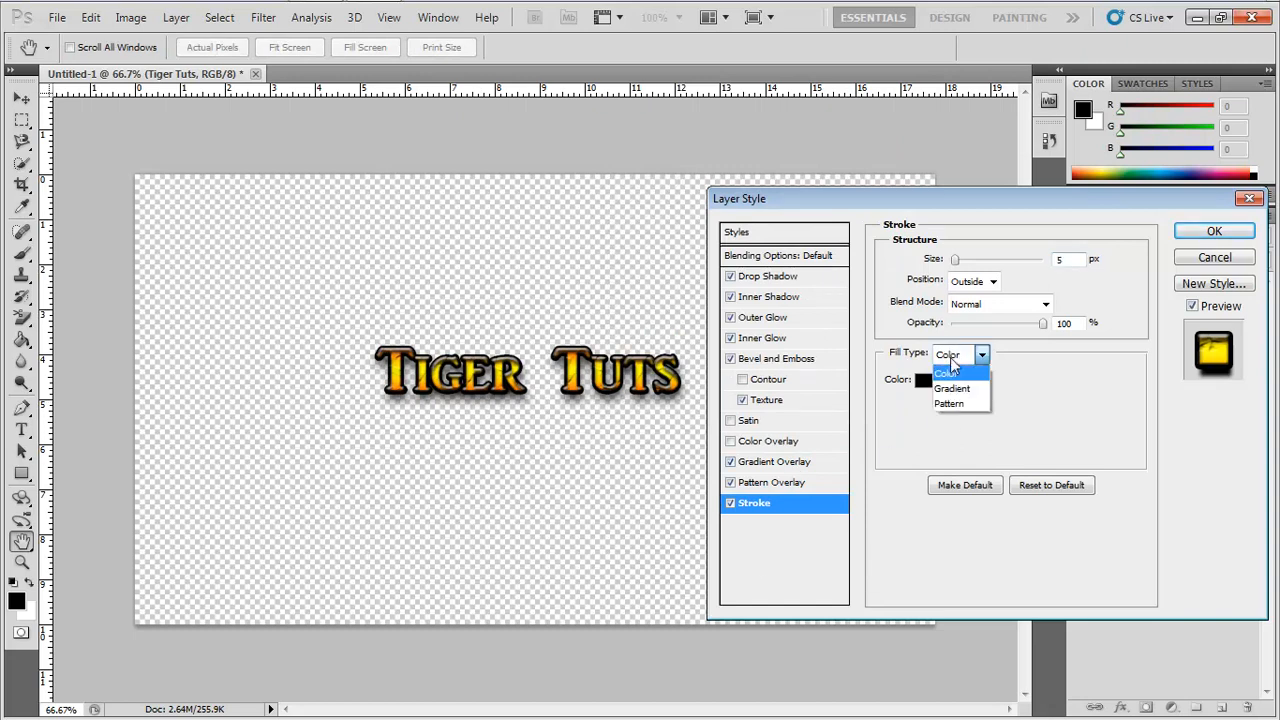
click(958, 380)
click(960, 380)
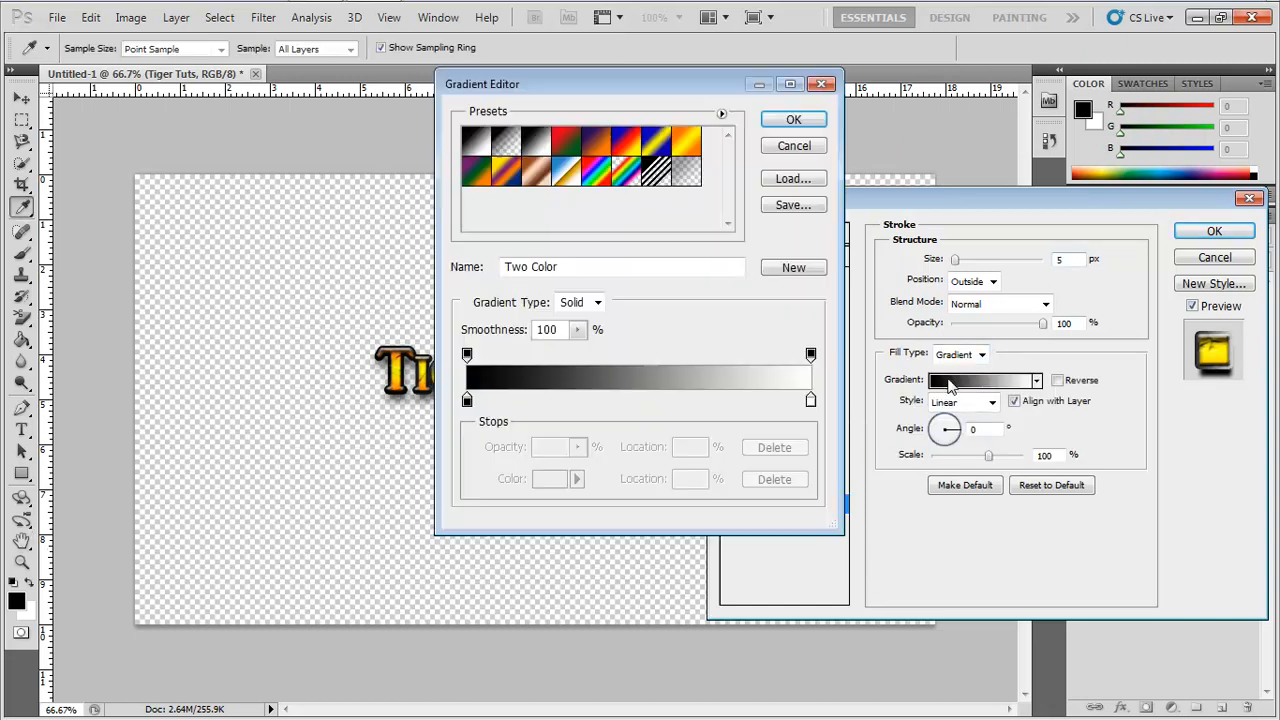
click(687, 142)
click(768, 120)
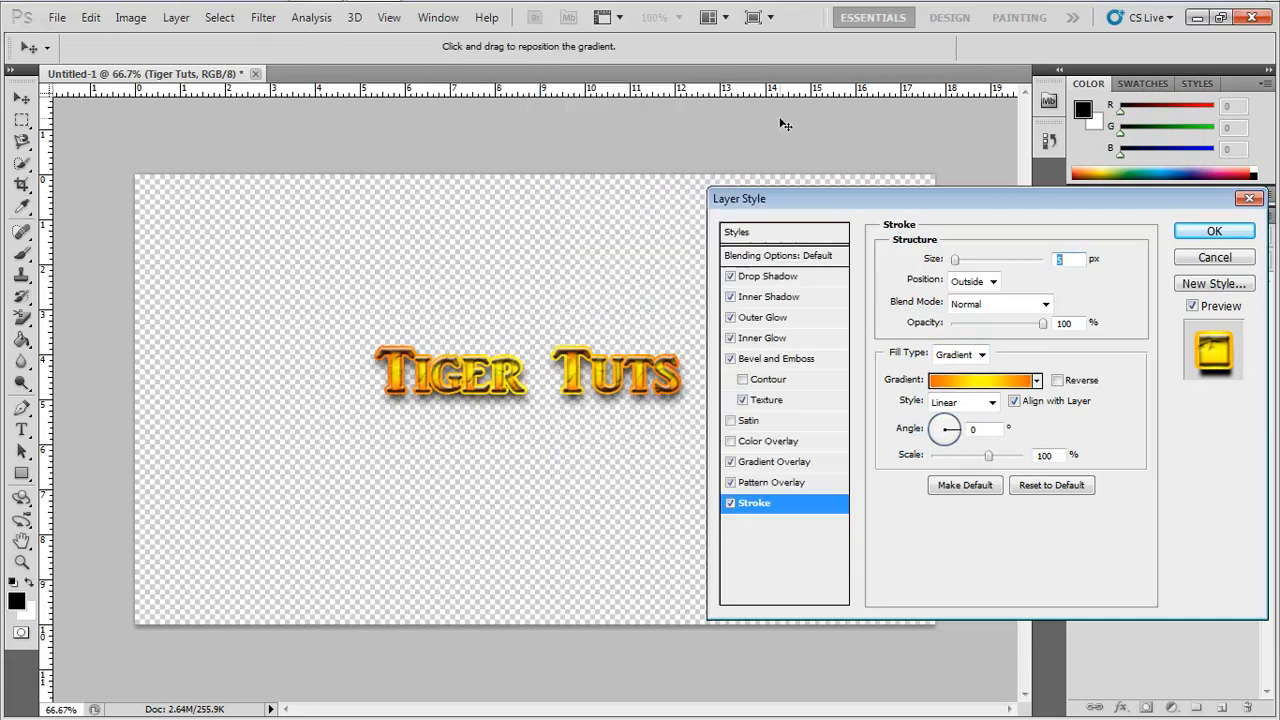
Try the red to green gradient preset on the stroke
click(946, 384)
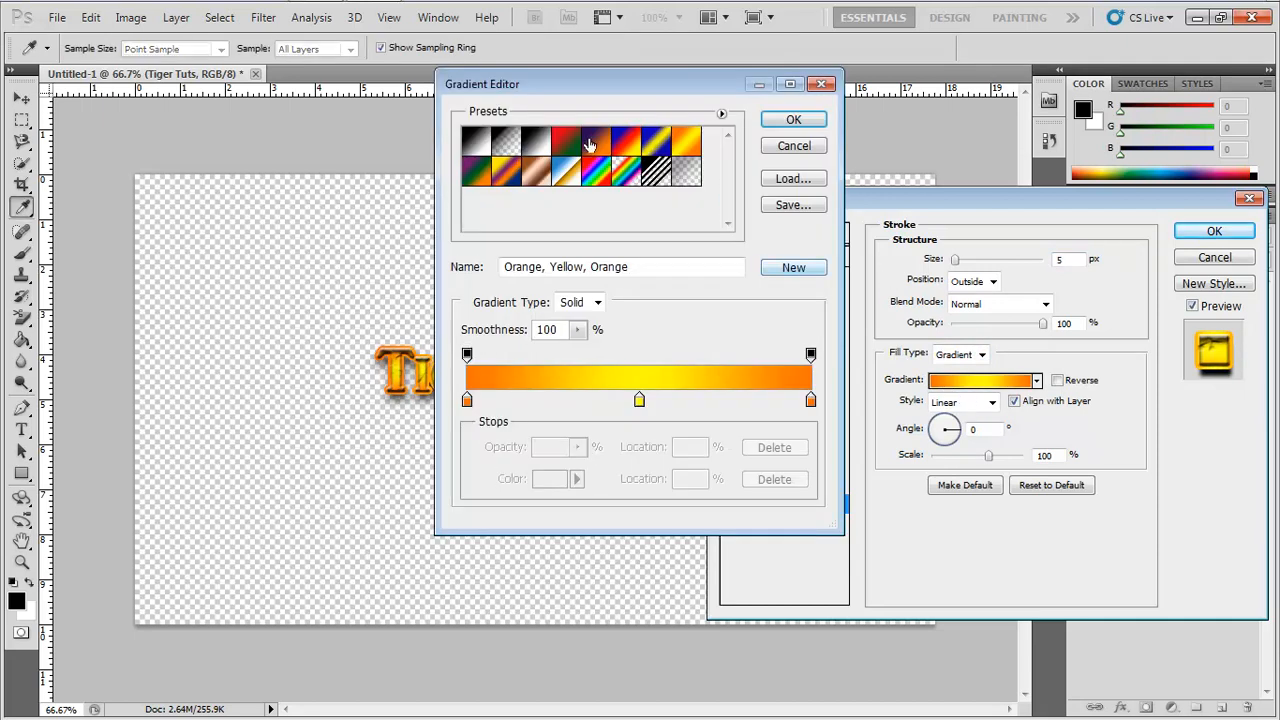
click(600, 146)
click(566, 142)
click(795, 124)
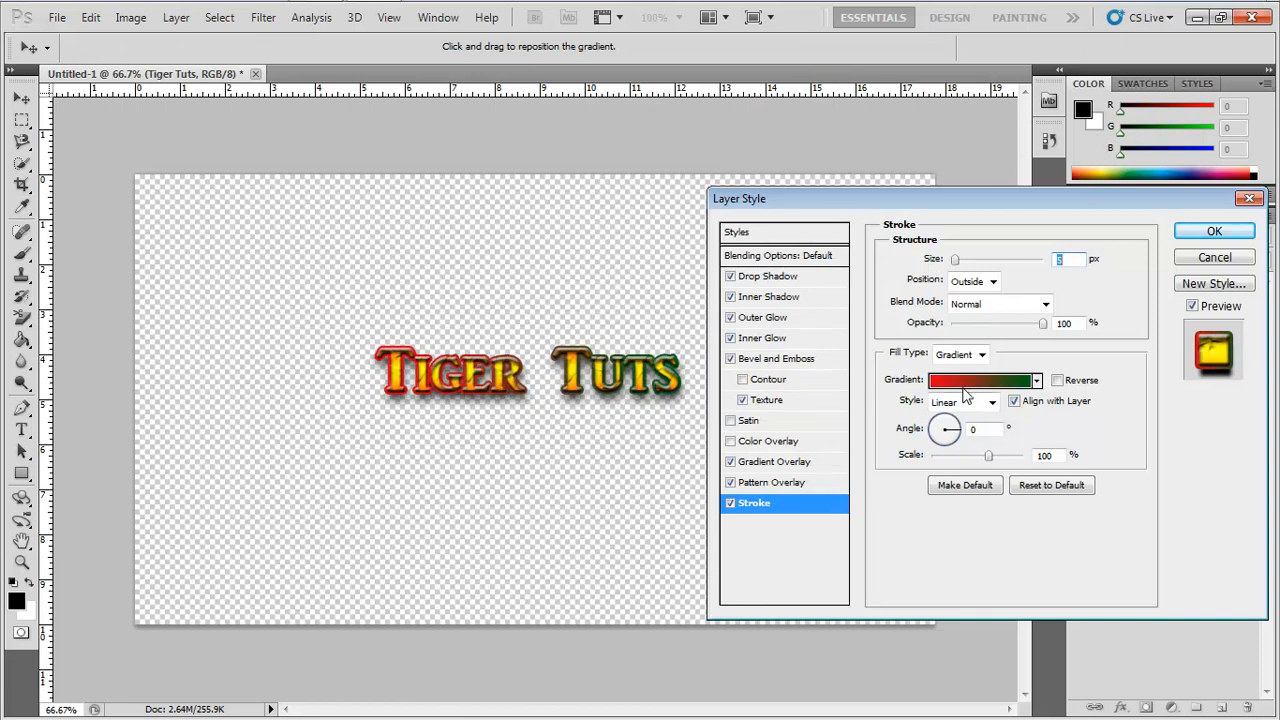
Set the stroke's fill type to Color with a bright red color and its opacity to 100%
click(955, 324)
click(958, 356)
click(955, 374)
click(956, 356)
click(947, 374)
click(922, 380)
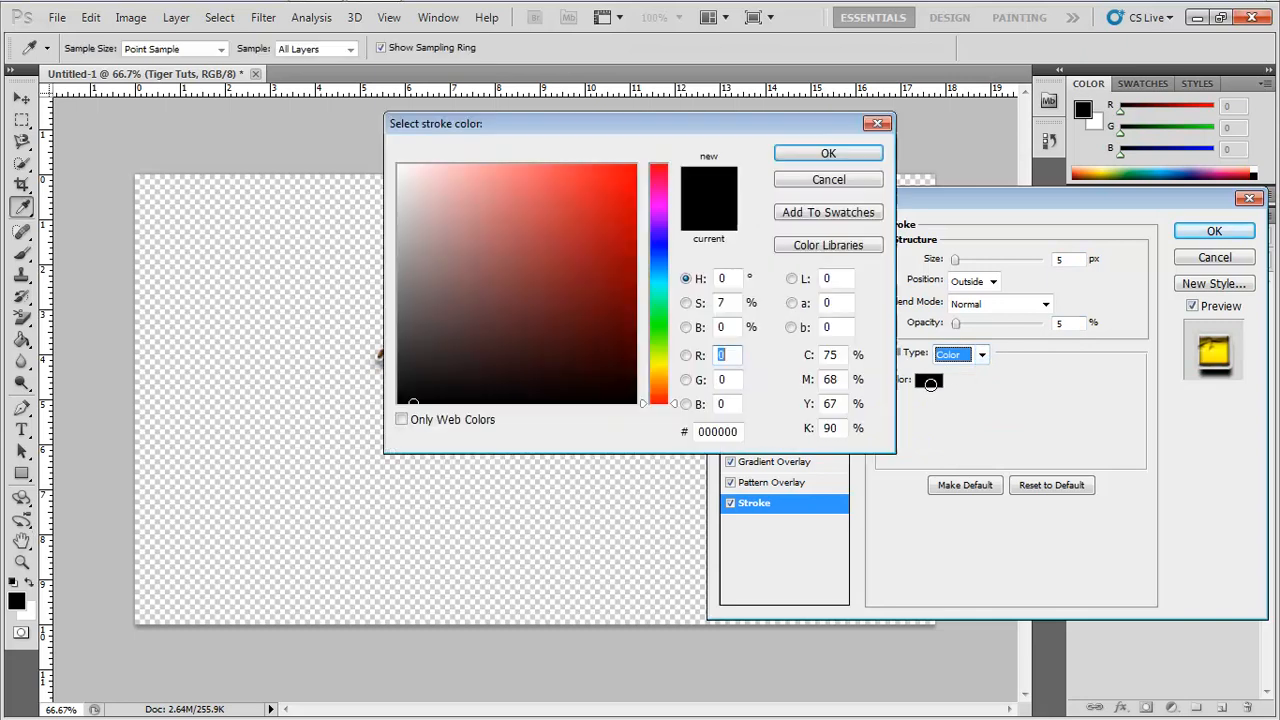
drag(586, 229, 826, 180)
click(828, 154)
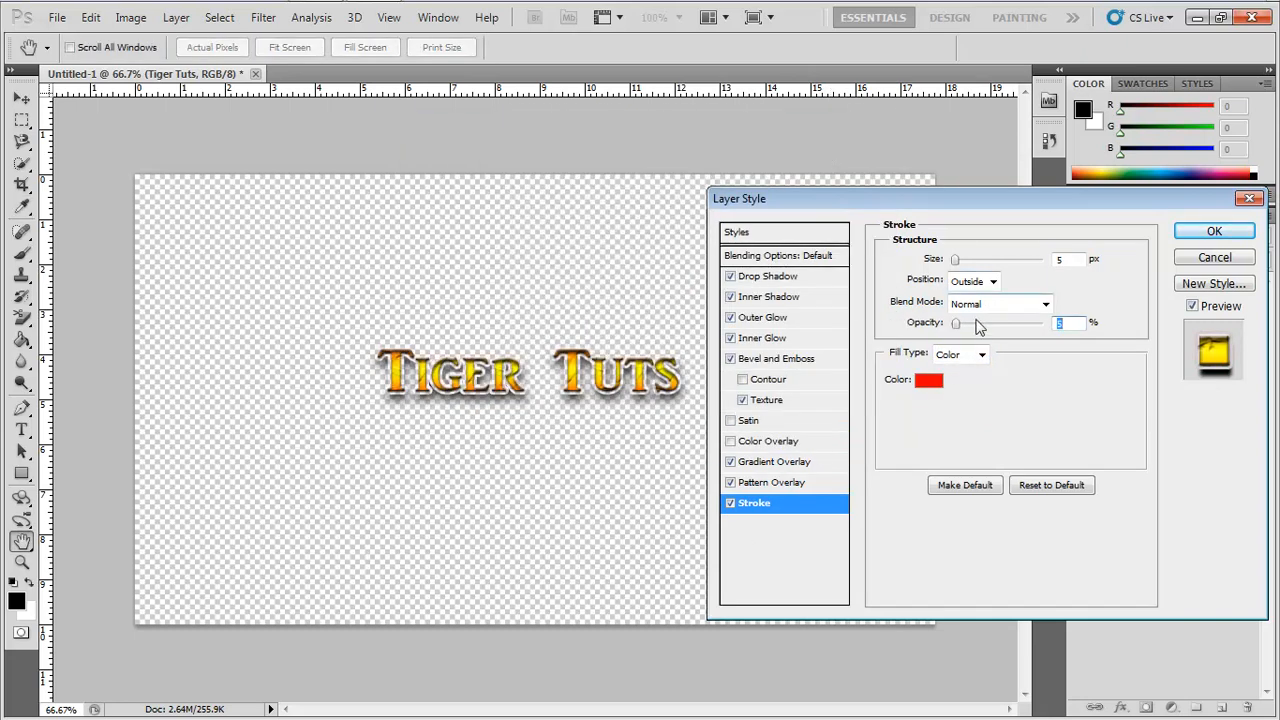
drag(957, 324, 1084, 318)
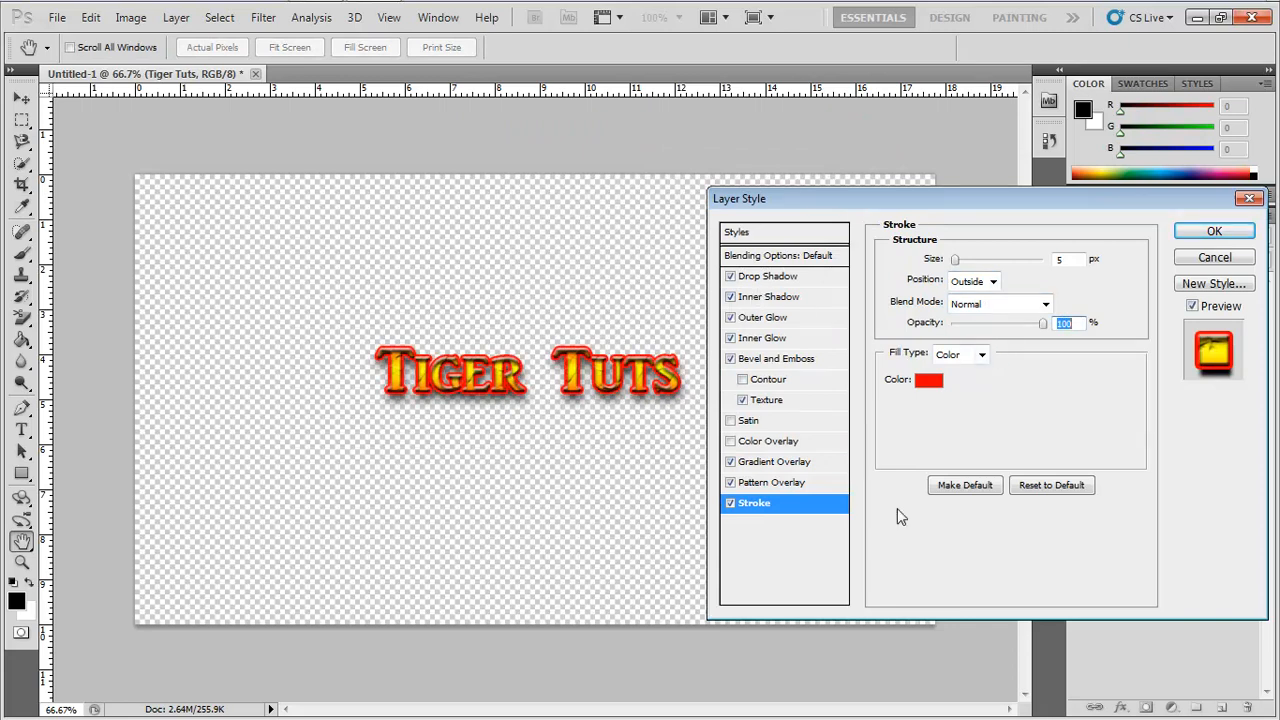
Review the settings of the enabled effects, from Drop Shadow and the glows through Texture and Gradient Overlay to Stroke
click(782, 276)
click(788, 297)
click(795, 338)
click(791, 402)
click(790, 461)
click(780, 503)
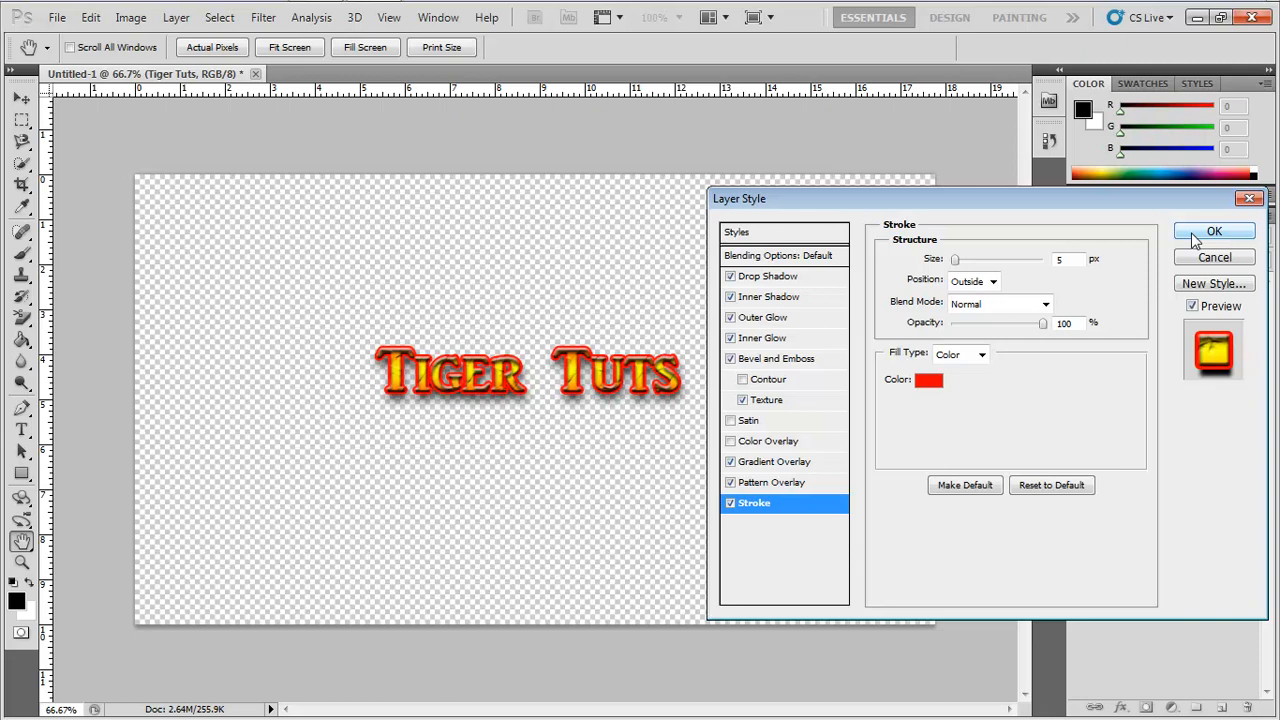
click(317, 17)
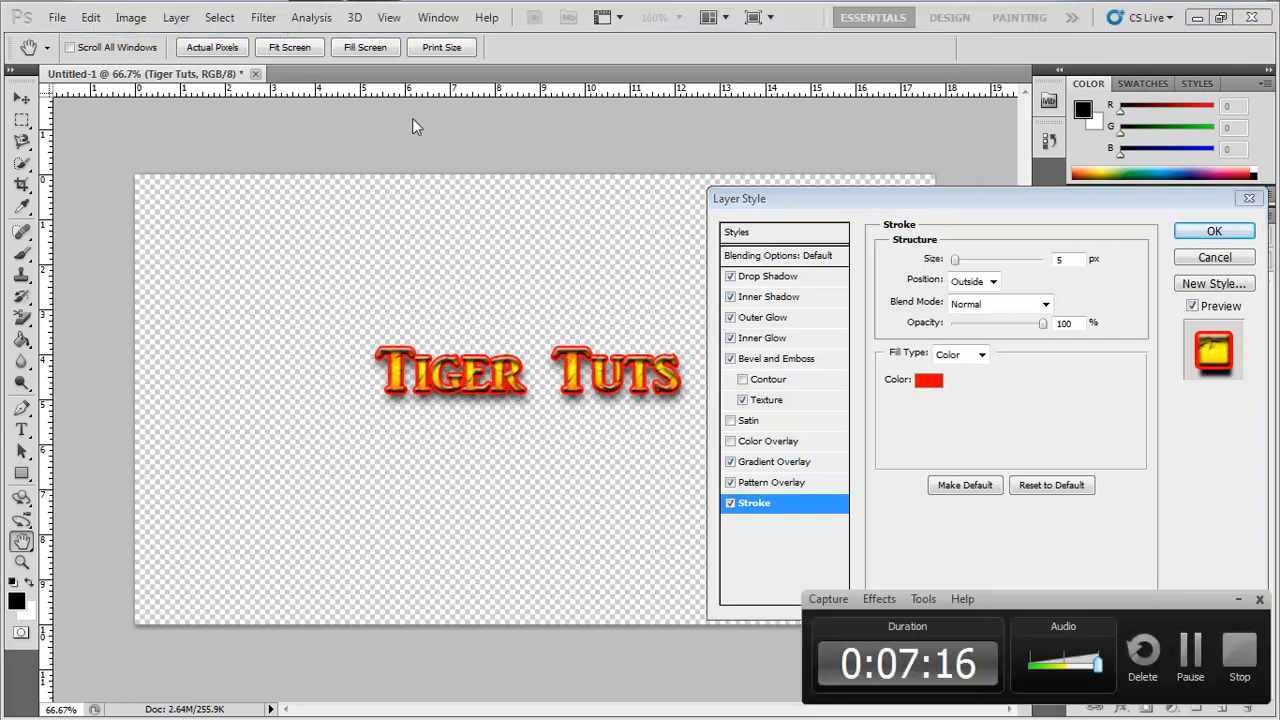
click(1239, 600)
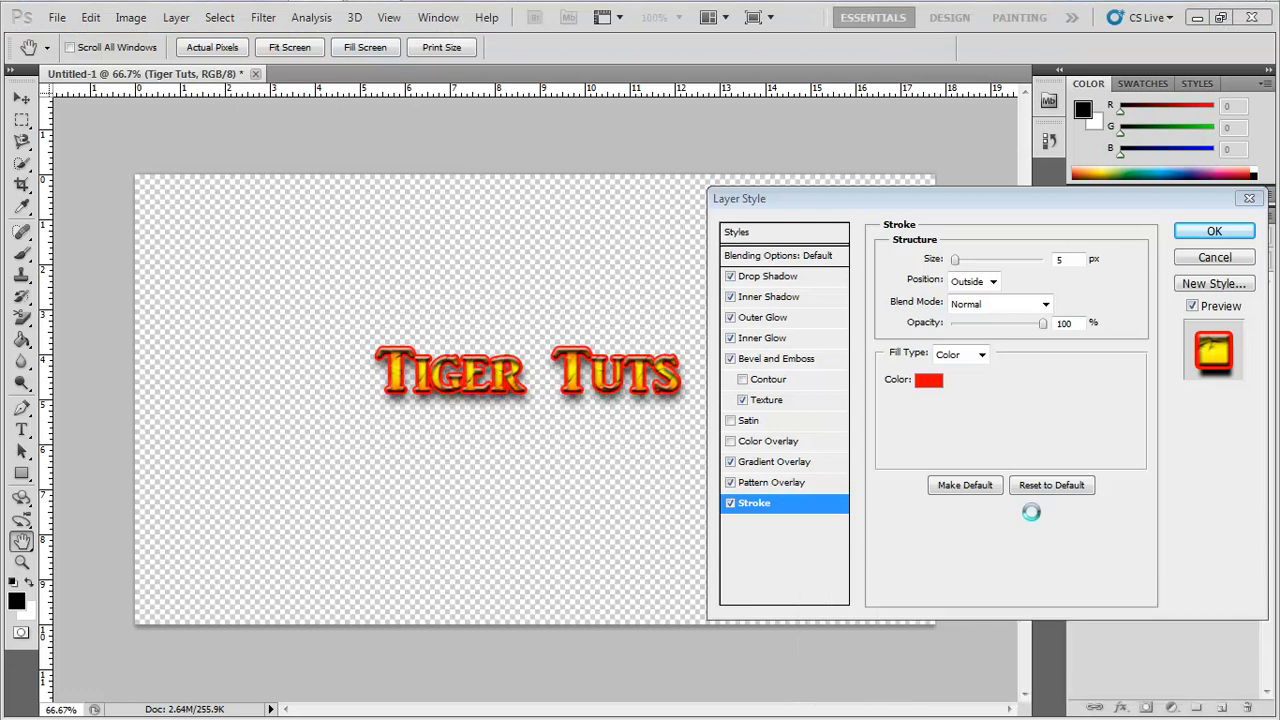
mouse_move(392, 2)
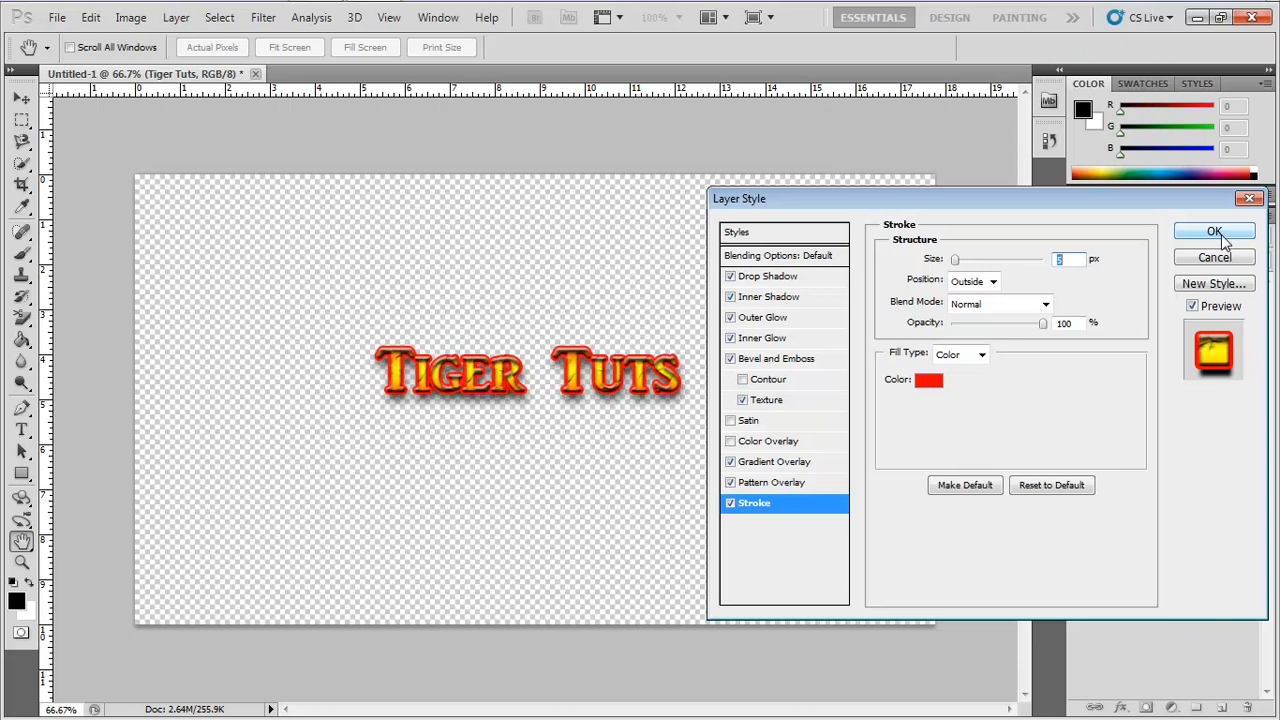
Apply the configured layer style to the Tiger Tuts text layer
click(1216, 233)
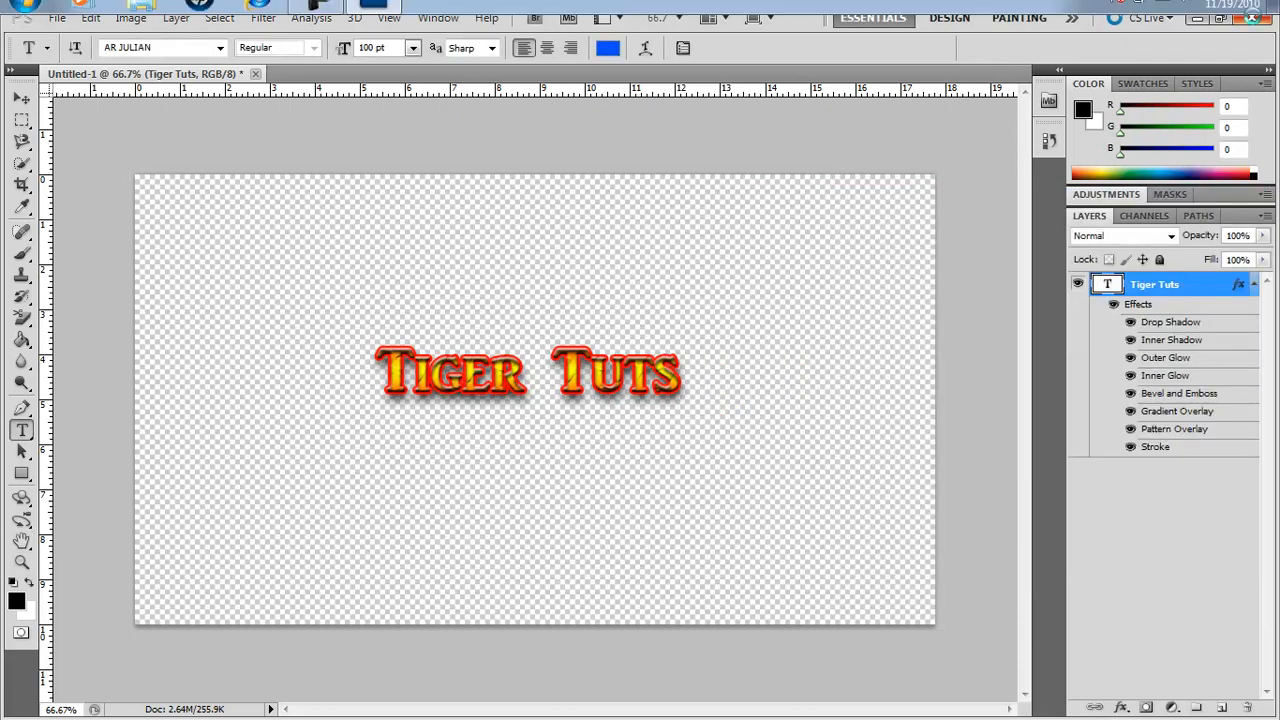
click(316, 18)
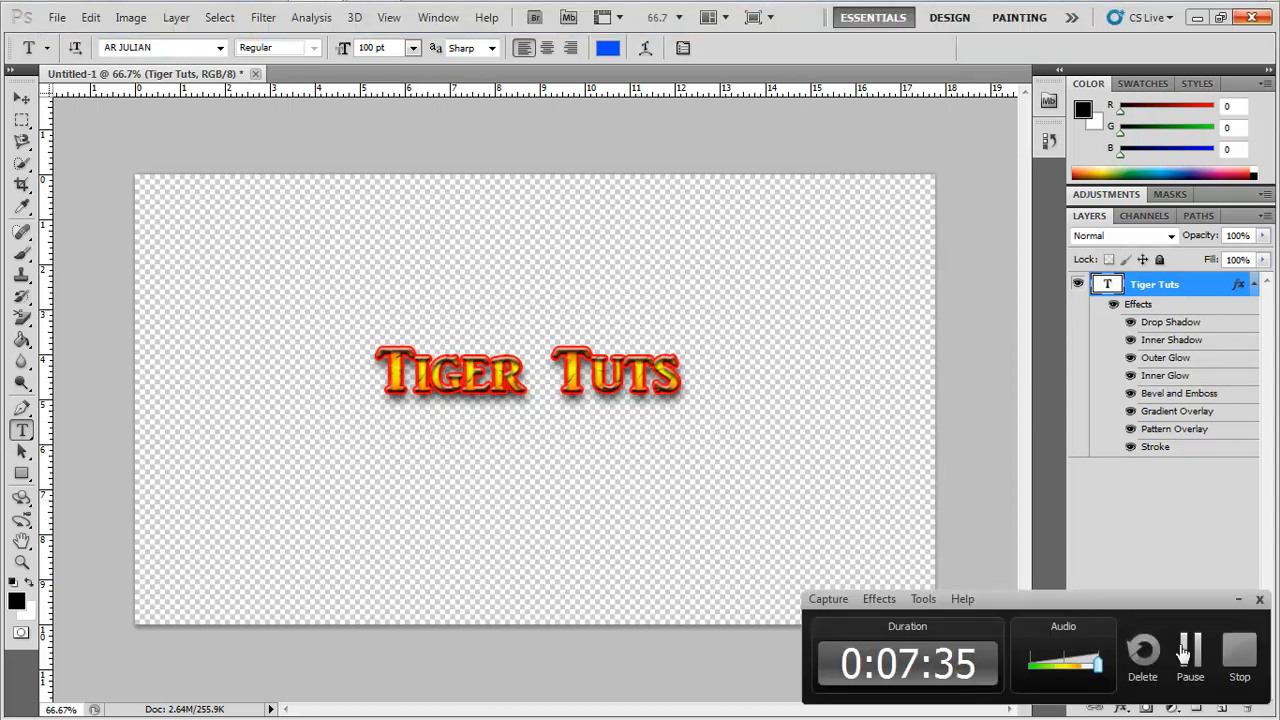